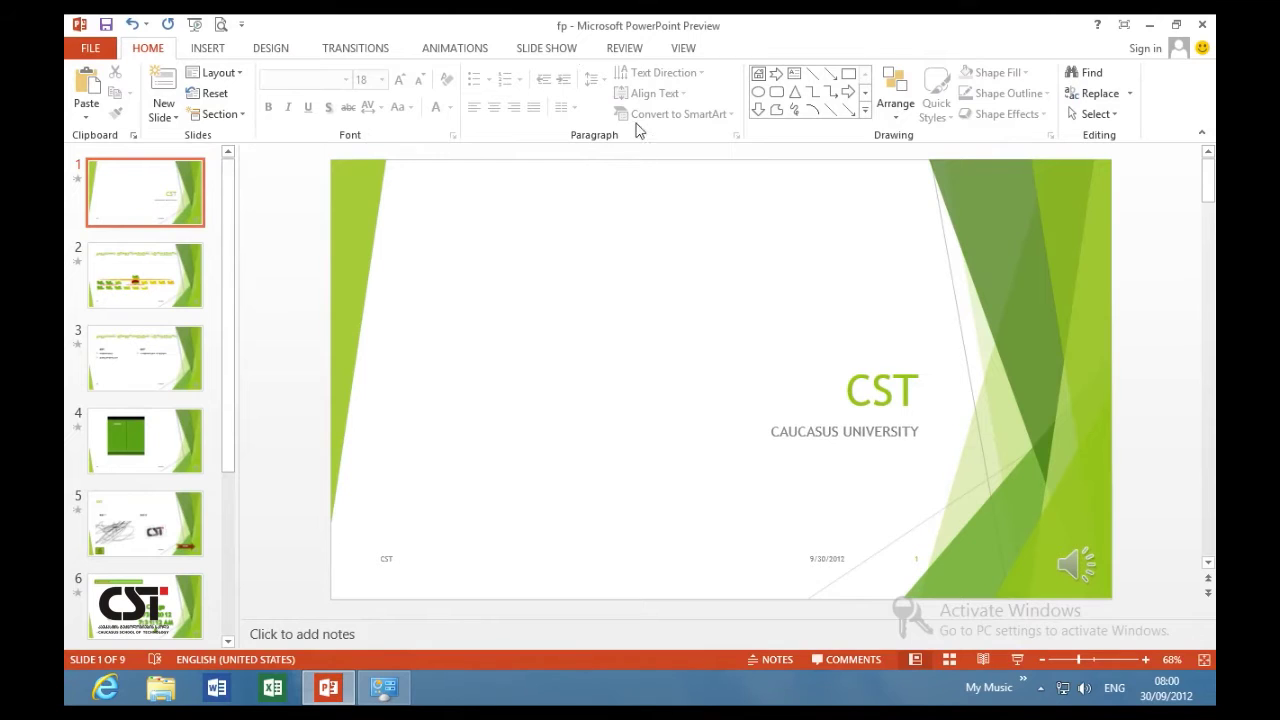
Show the View ribbon options for the fp presentation.
click(683, 50)
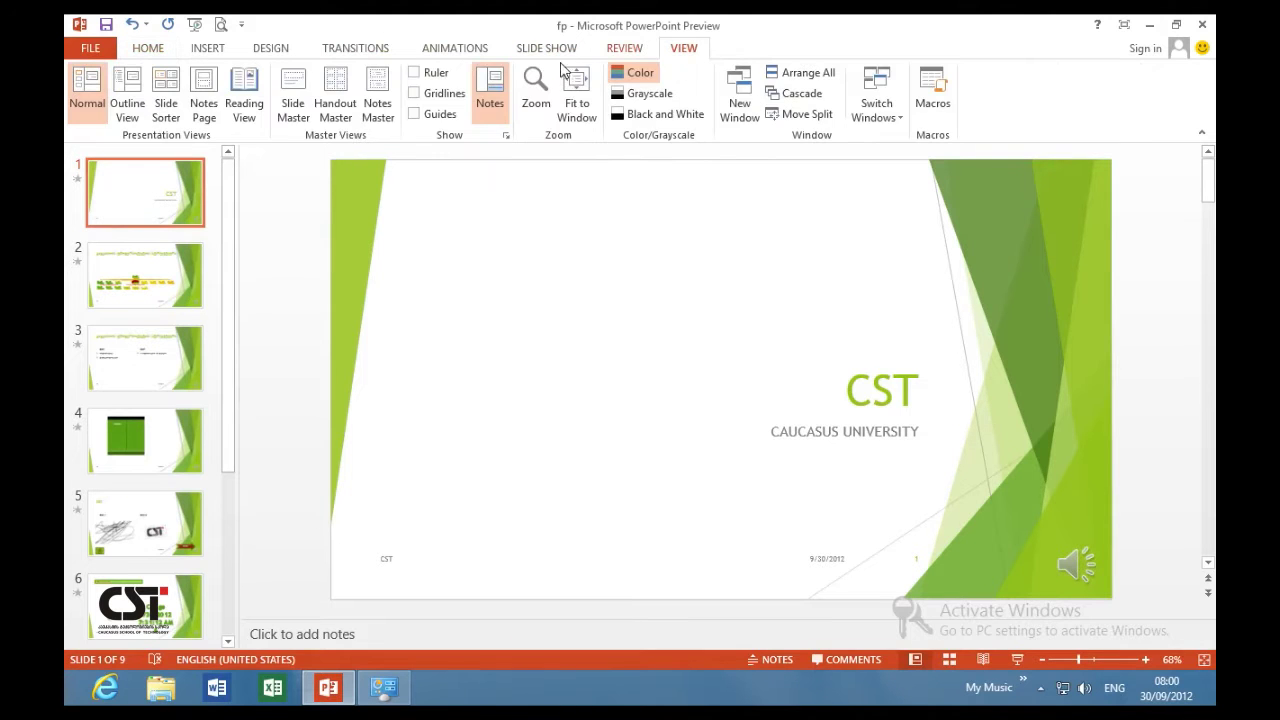
Switch to Slide Master view and browse the green and blue masters' layouts.
click(289, 110)
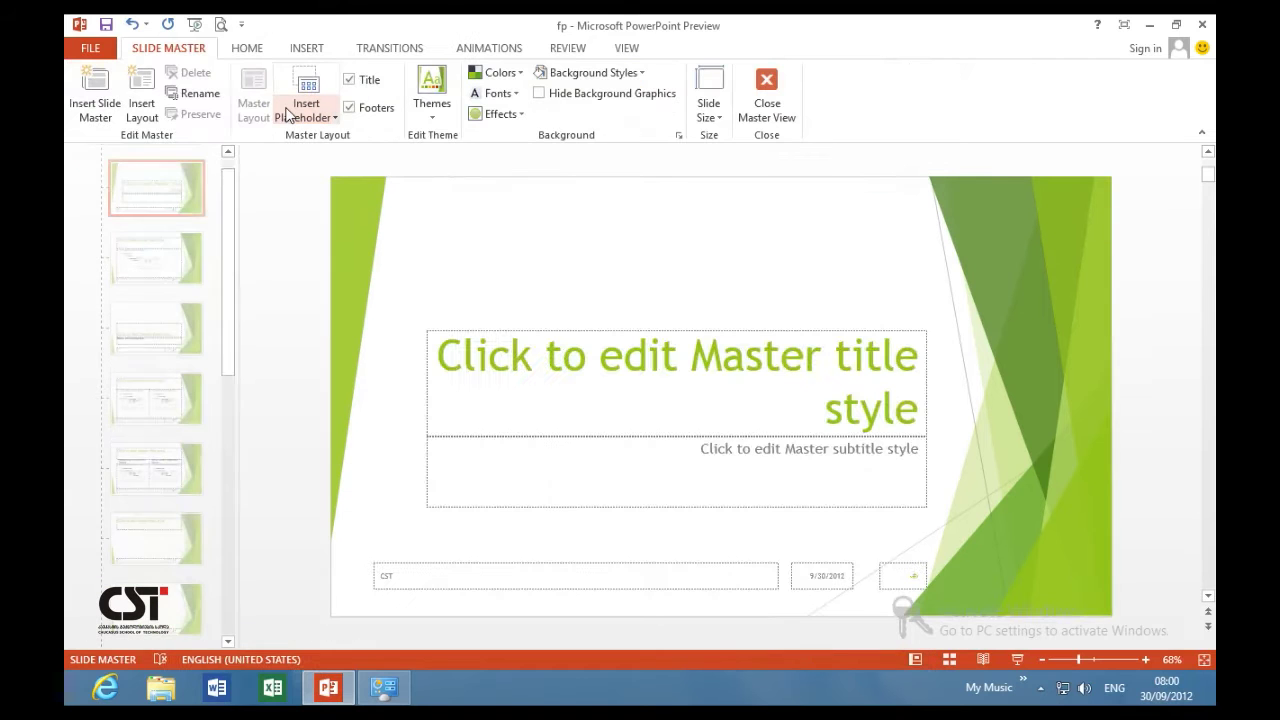
scroll(177, 245, up, 1)
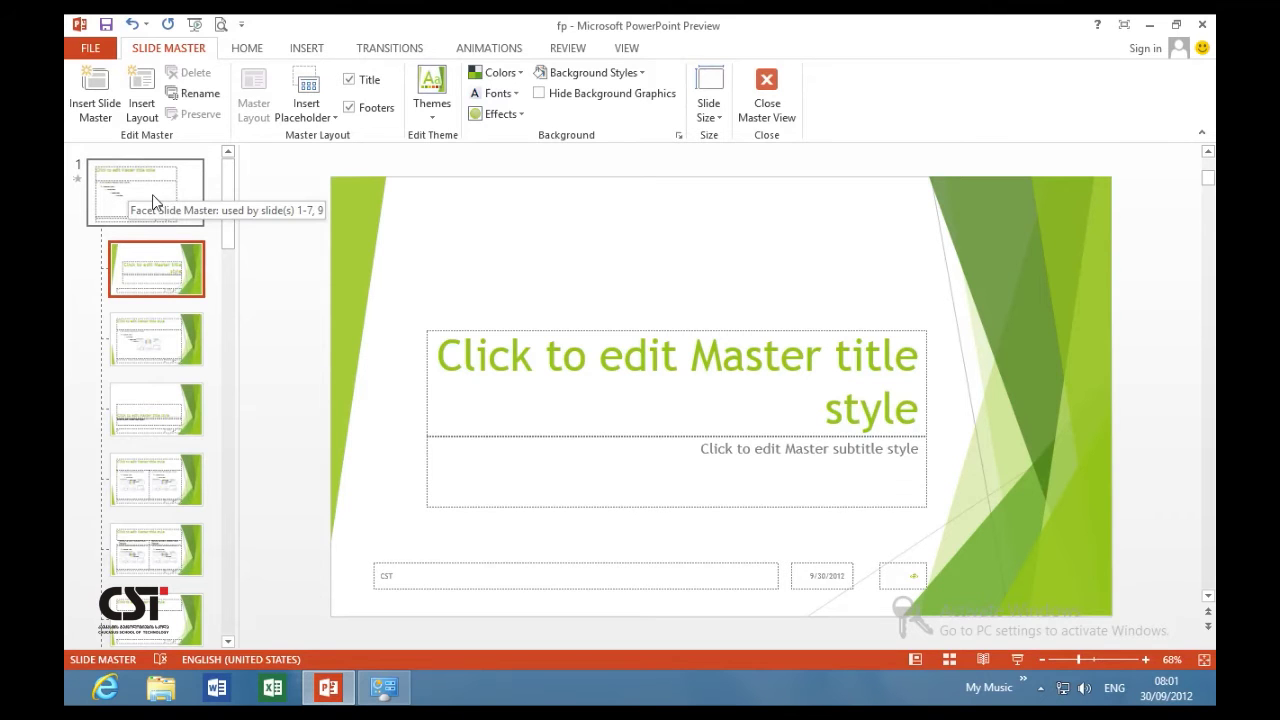
scroll(152, 194, down, 1)
scroll(152, 194, down, 1)
scroll(152, 194, down, 1)
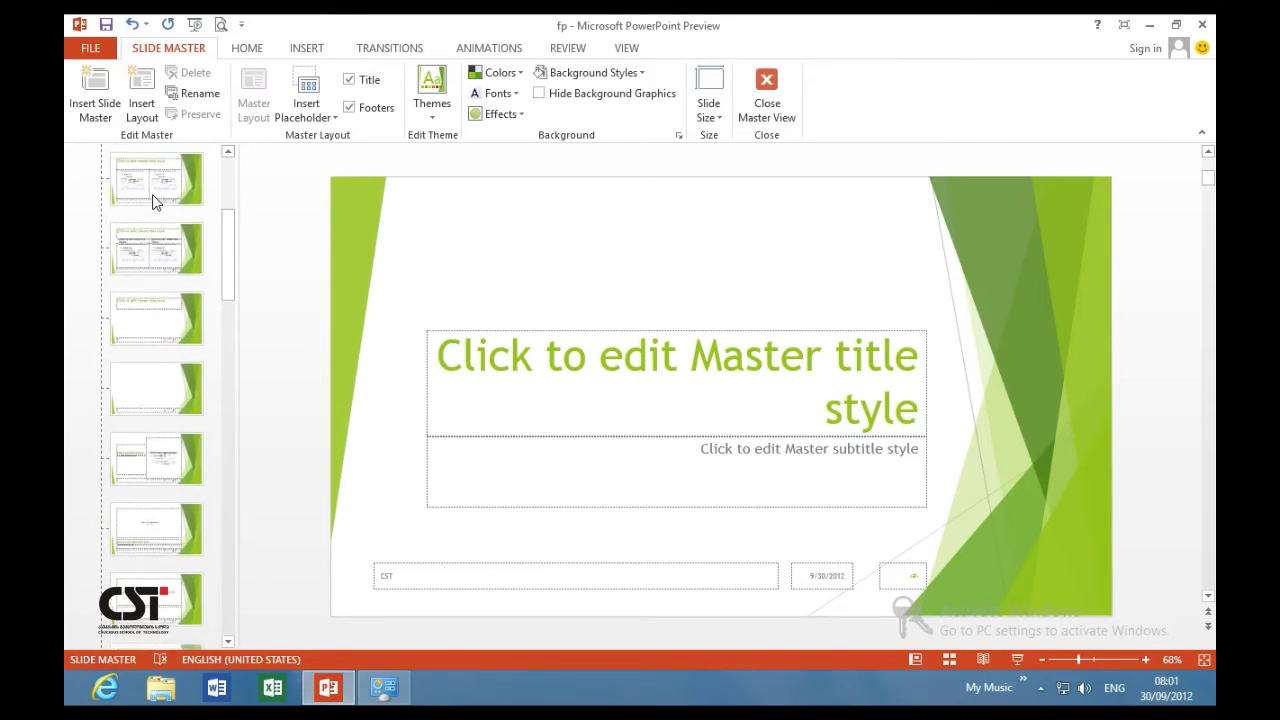
scroll(152, 194, down, 1)
scroll(152, 194, down, 1)
scroll(152, 194, down, 1)
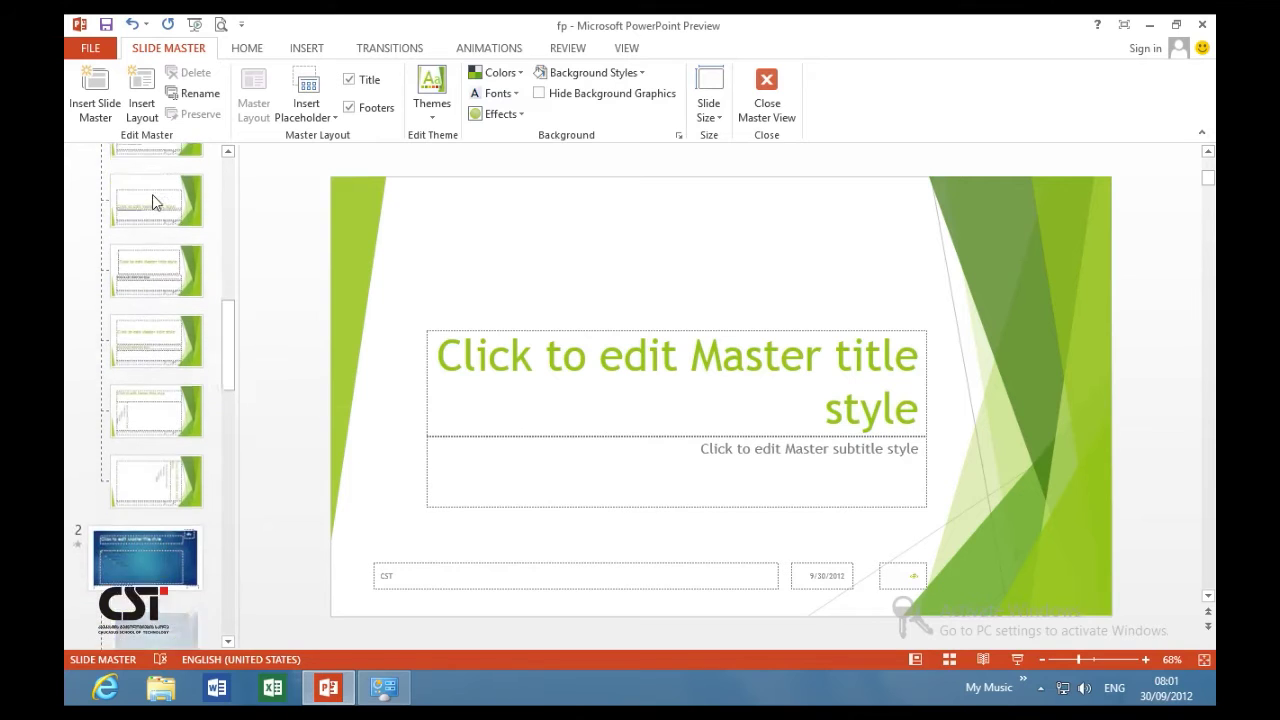
scroll(152, 200, down, 1)
scroll(152, 196, down, 2)
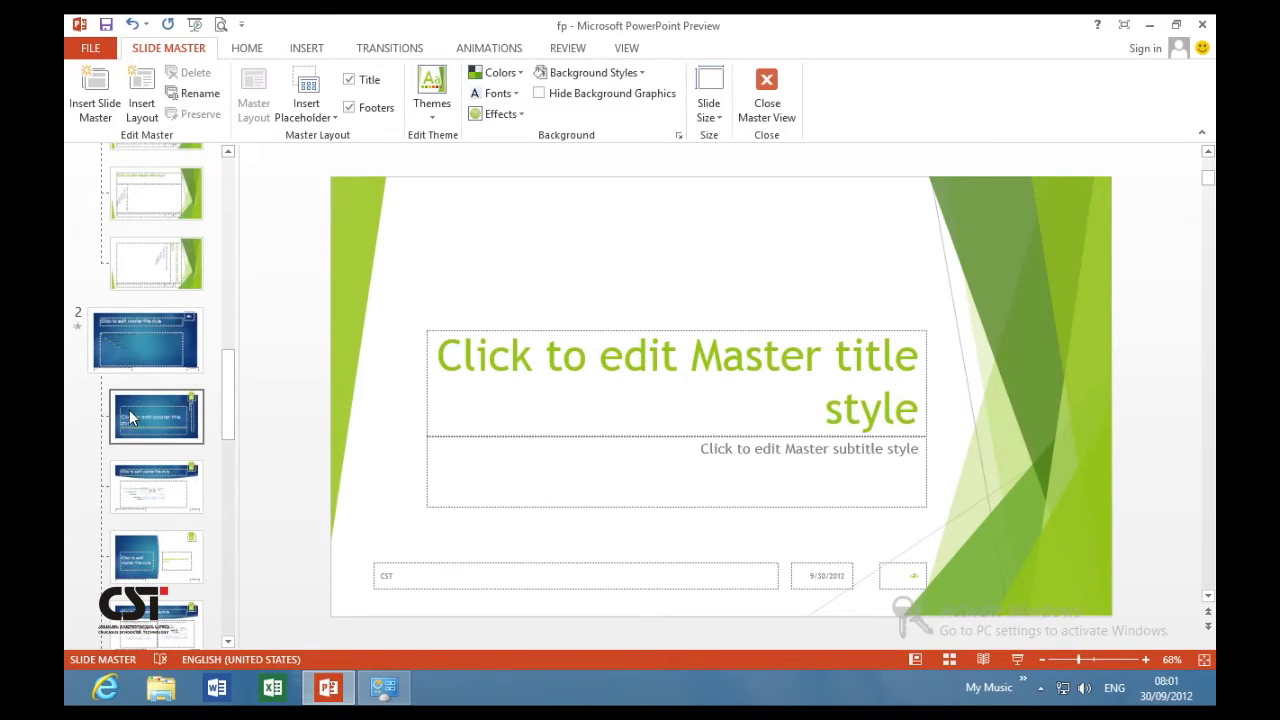
scroll(130, 418, down, 1)
scroll(130, 418, down, 1)
scroll(130, 418, down, 1)
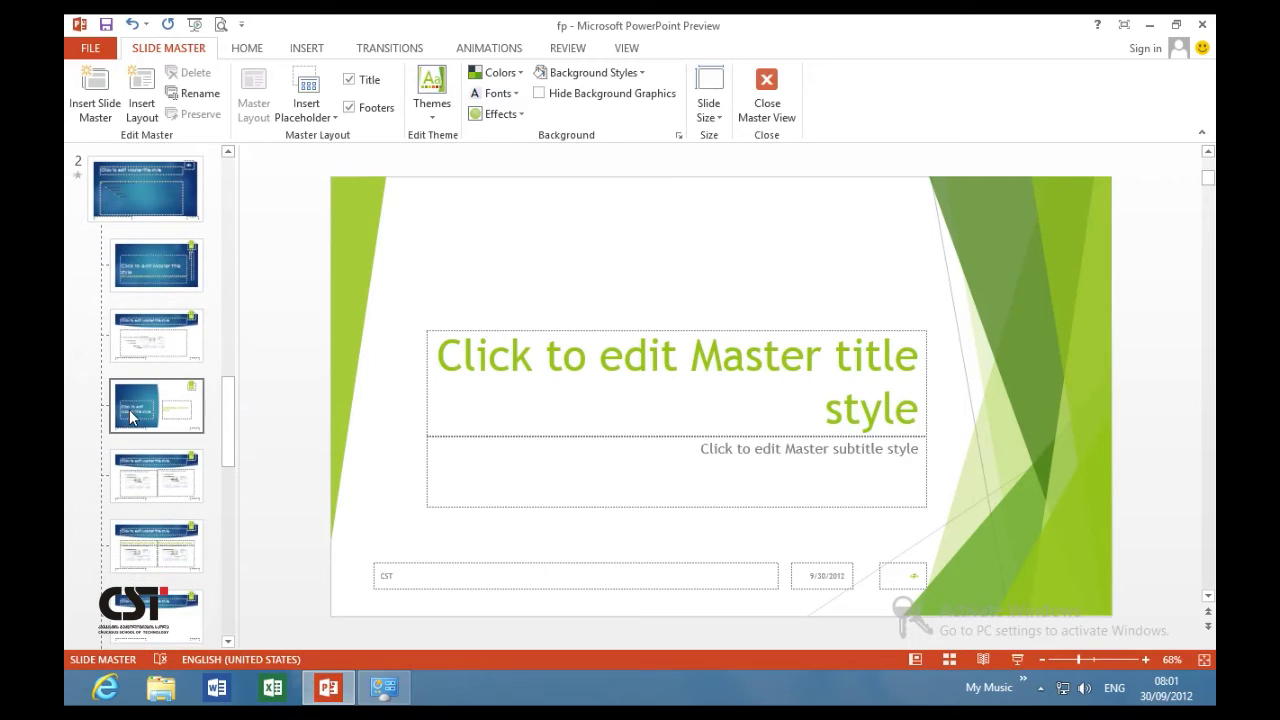
scroll(130, 418, down, 1)
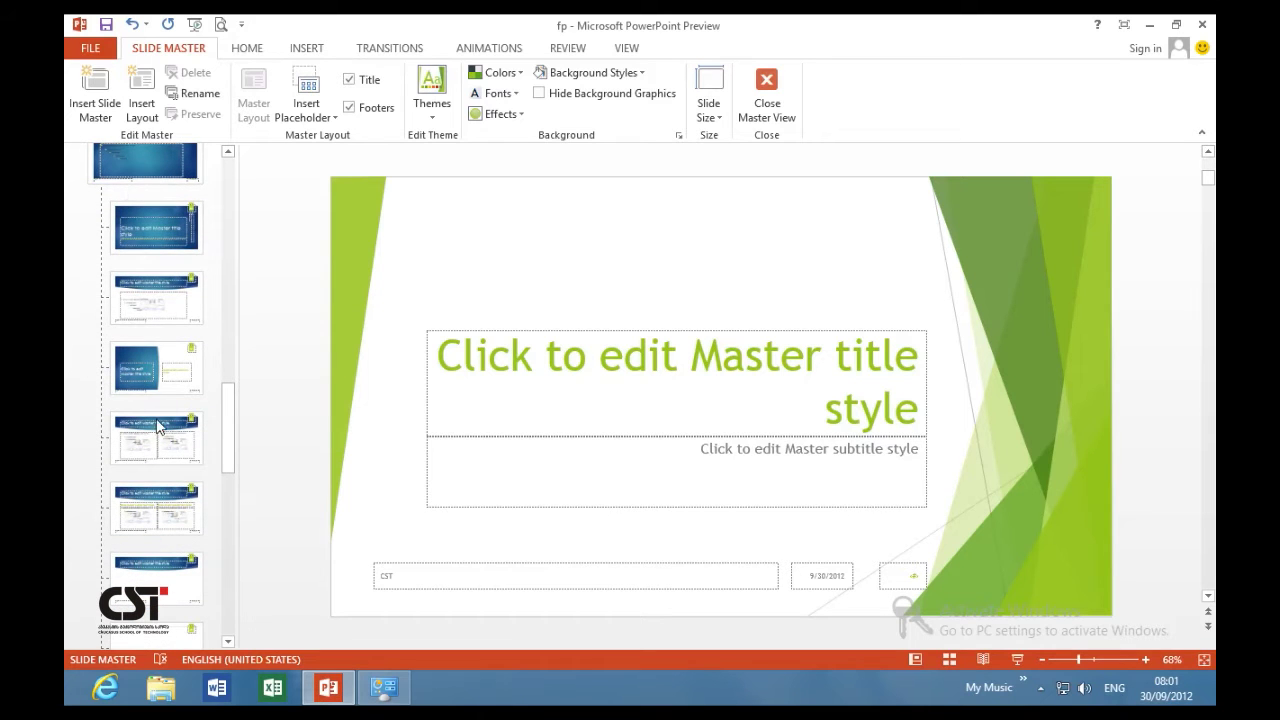
scroll(157, 427, up, 1)
scroll(157, 430, down, 1)
scroll(157, 435, down, 2)
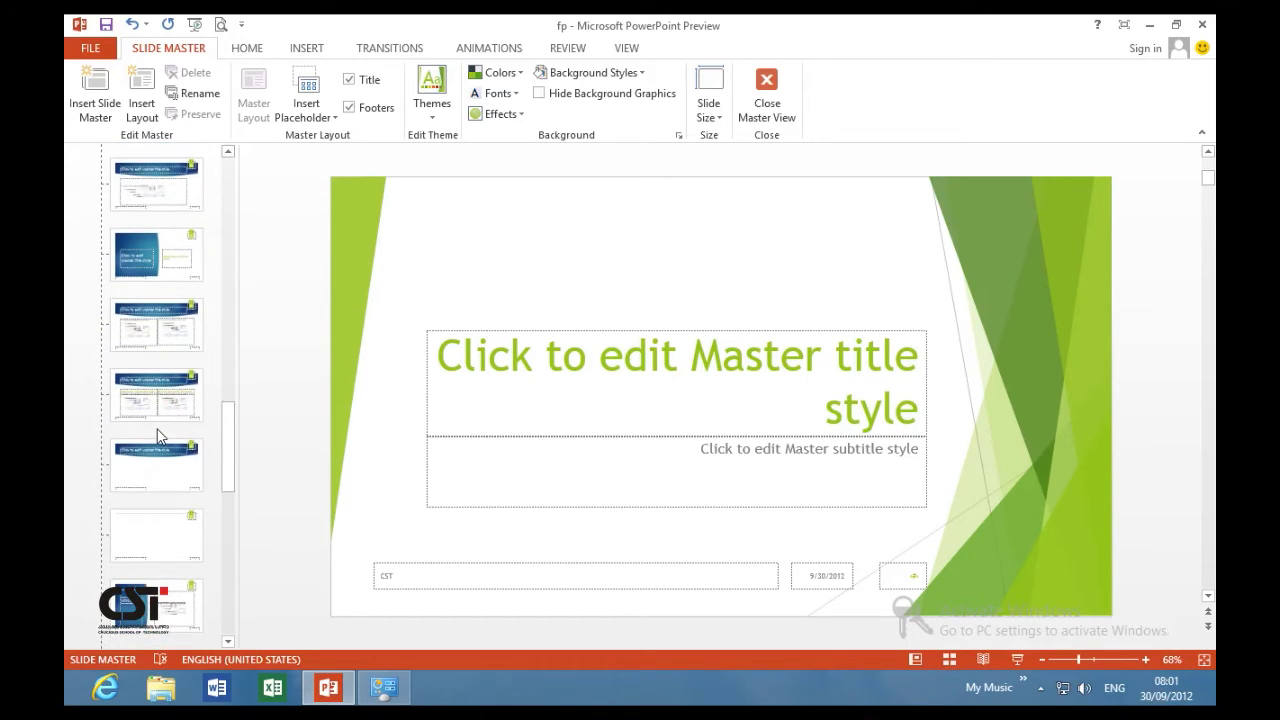
scroll(157, 435, up, 5)
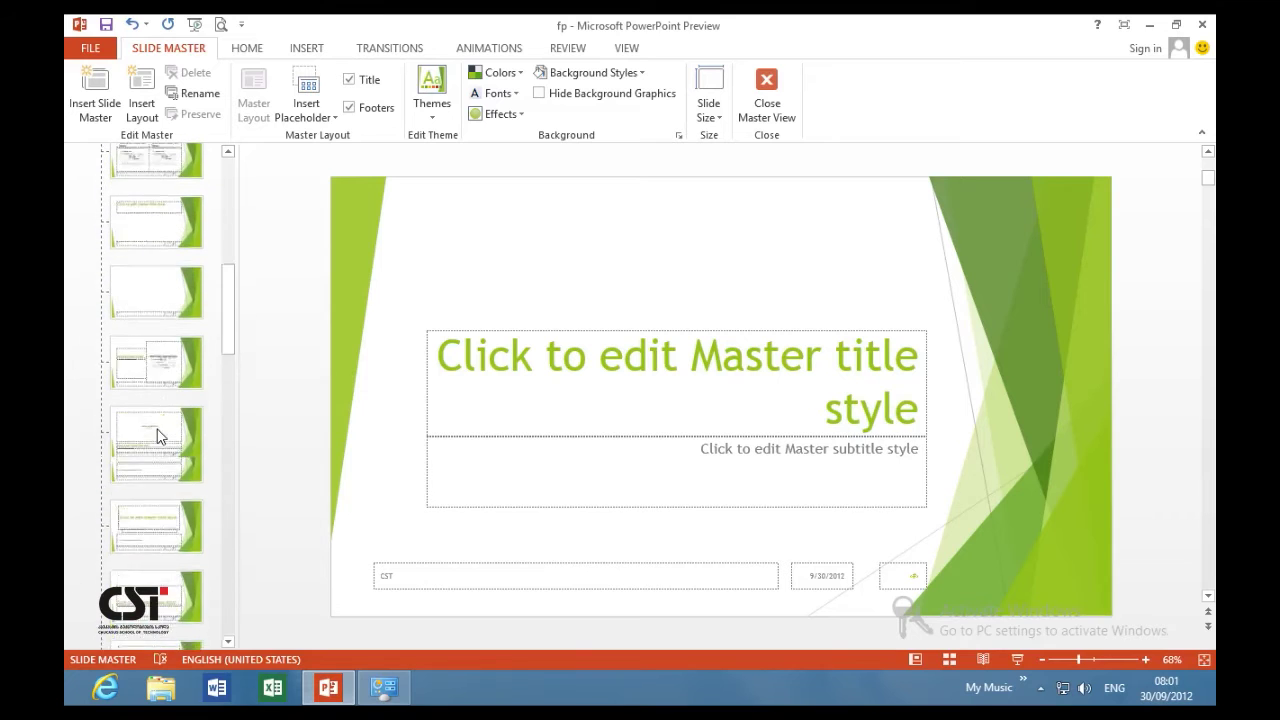
scroll(157, 435, up, 2)
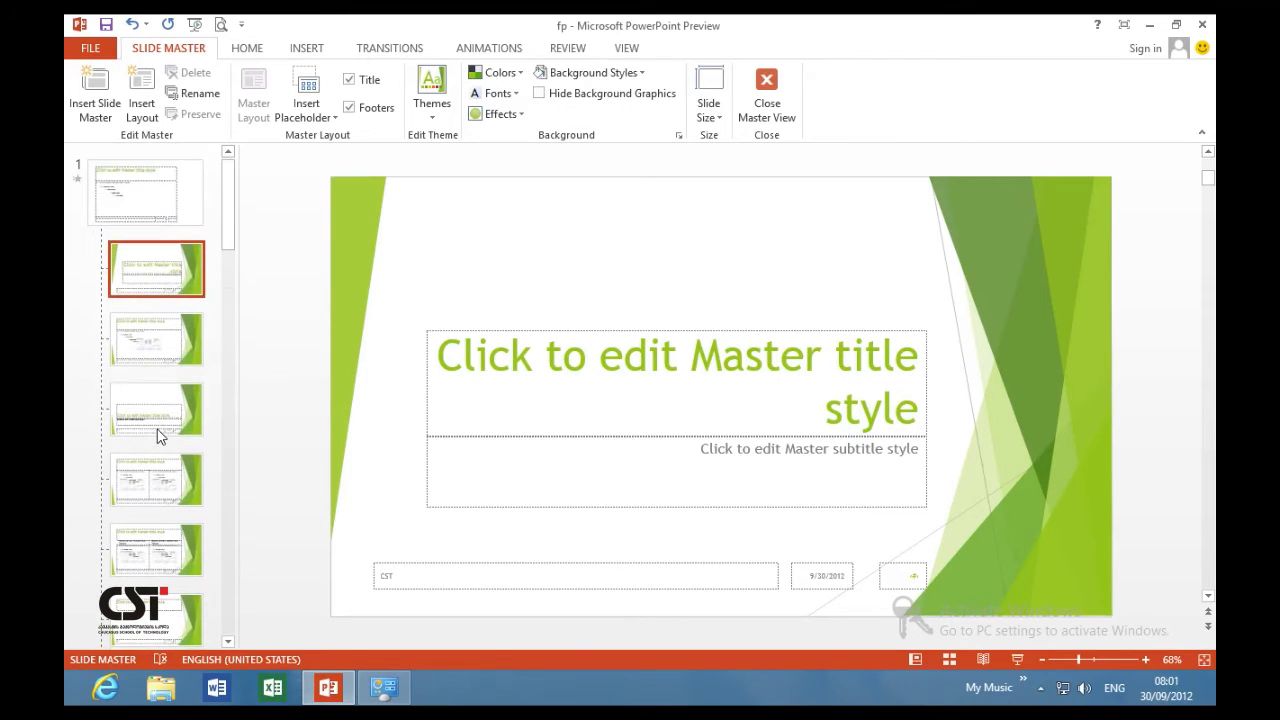
Select the Facet master, then its Title and Content layout, with insertion tools showing.
click(142, 200)
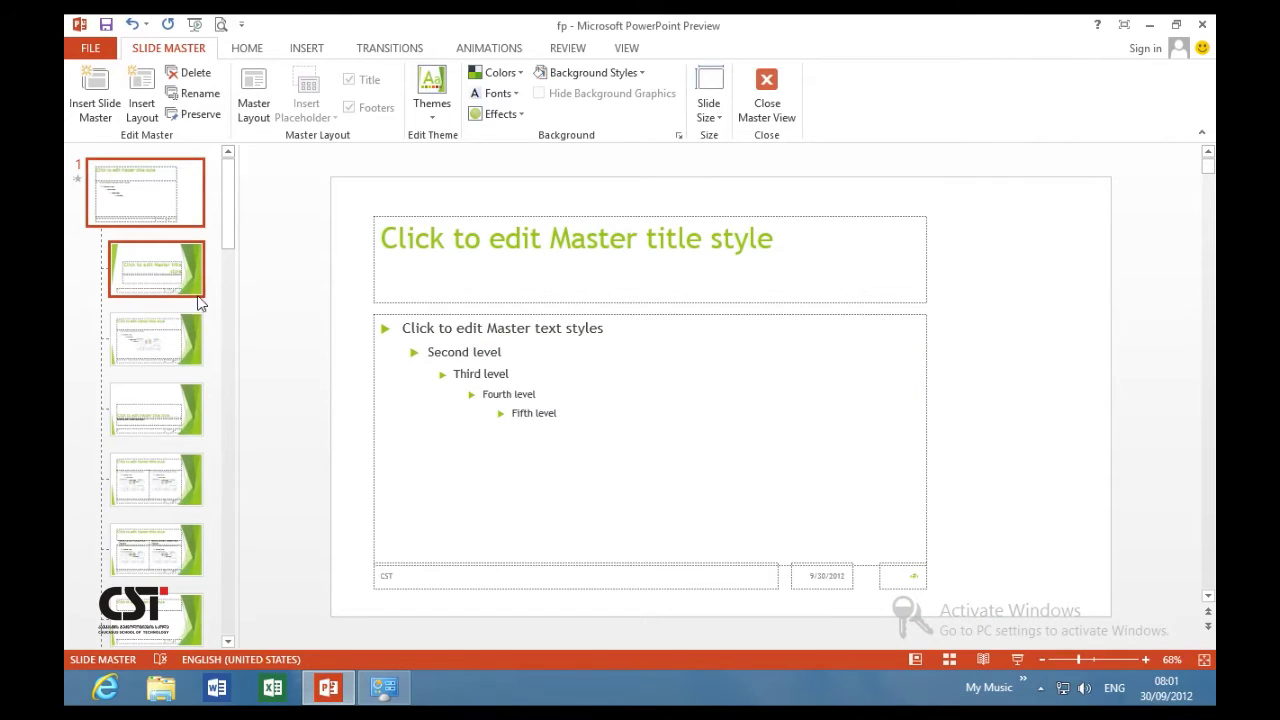
click(175, 328)
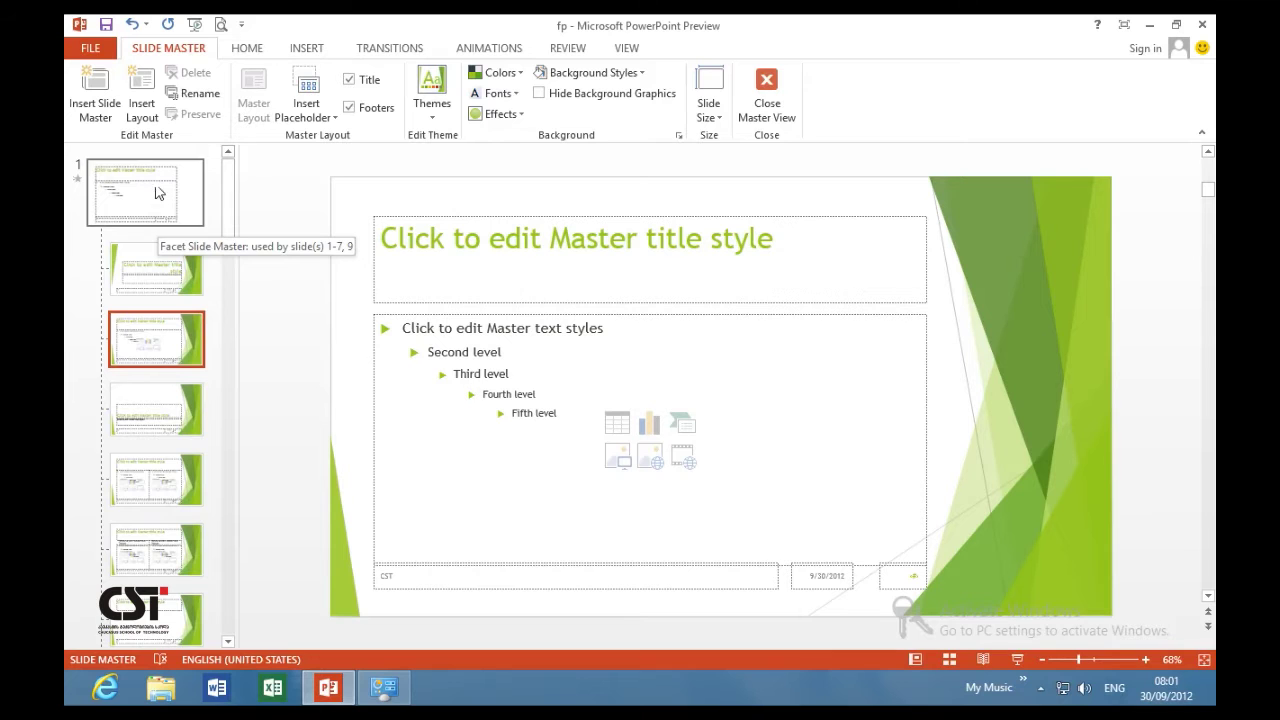
click(310, 50)
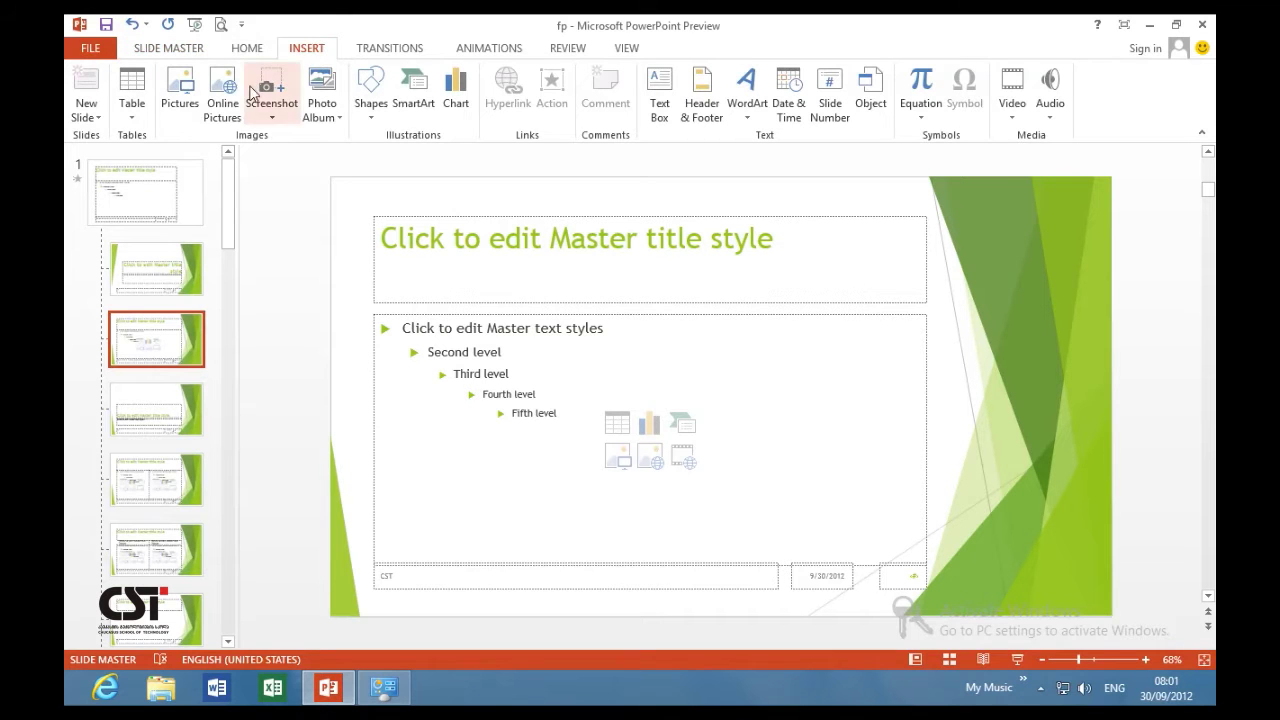
Insert the CST logo picture into the Title and Content layout's top-right corner.
click(180, 105)
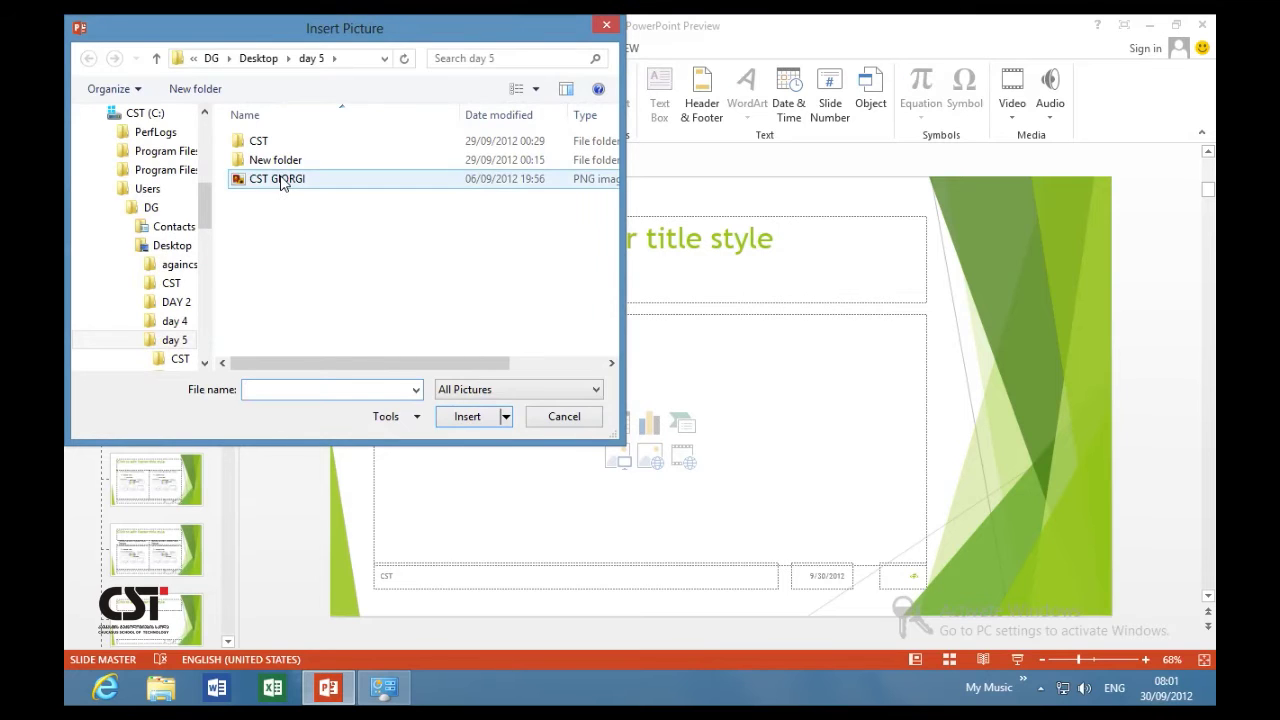
double_click(280, 177)
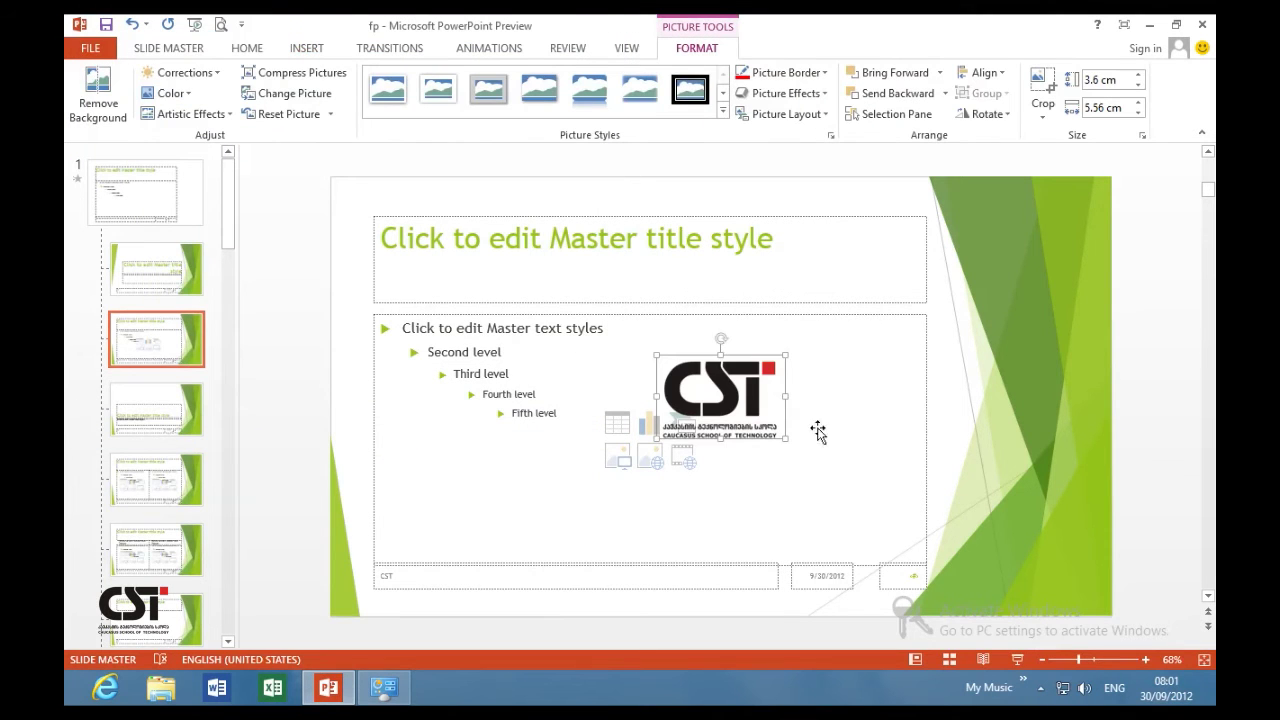
drag(760, 403, 1074, 240)
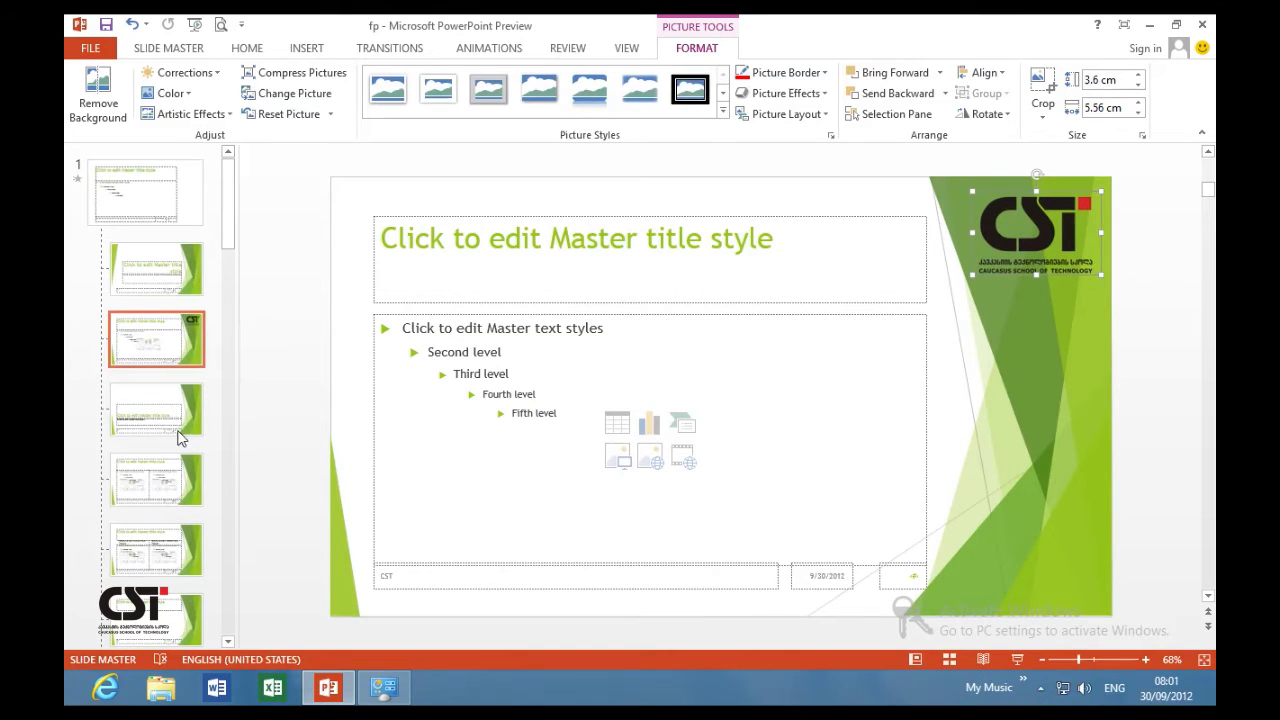
click(155, 500)
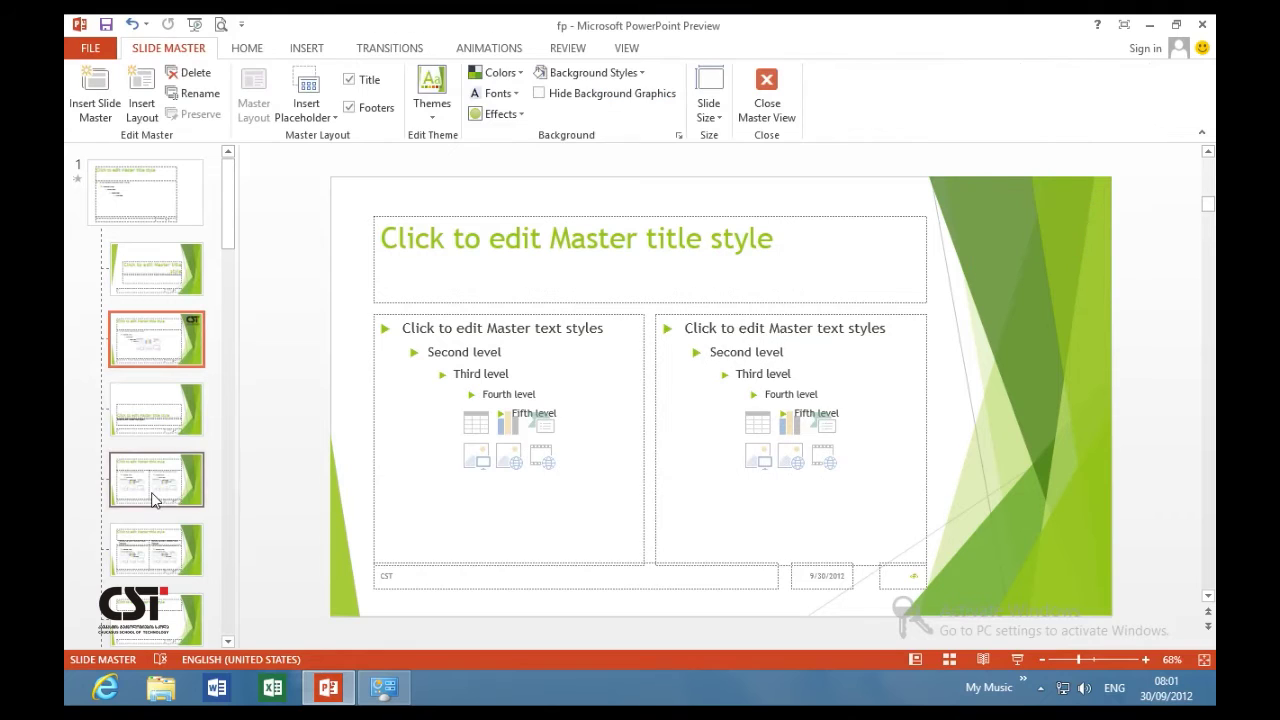
Select the Comparison layout with the insertion tools showing.
click(152, 557)
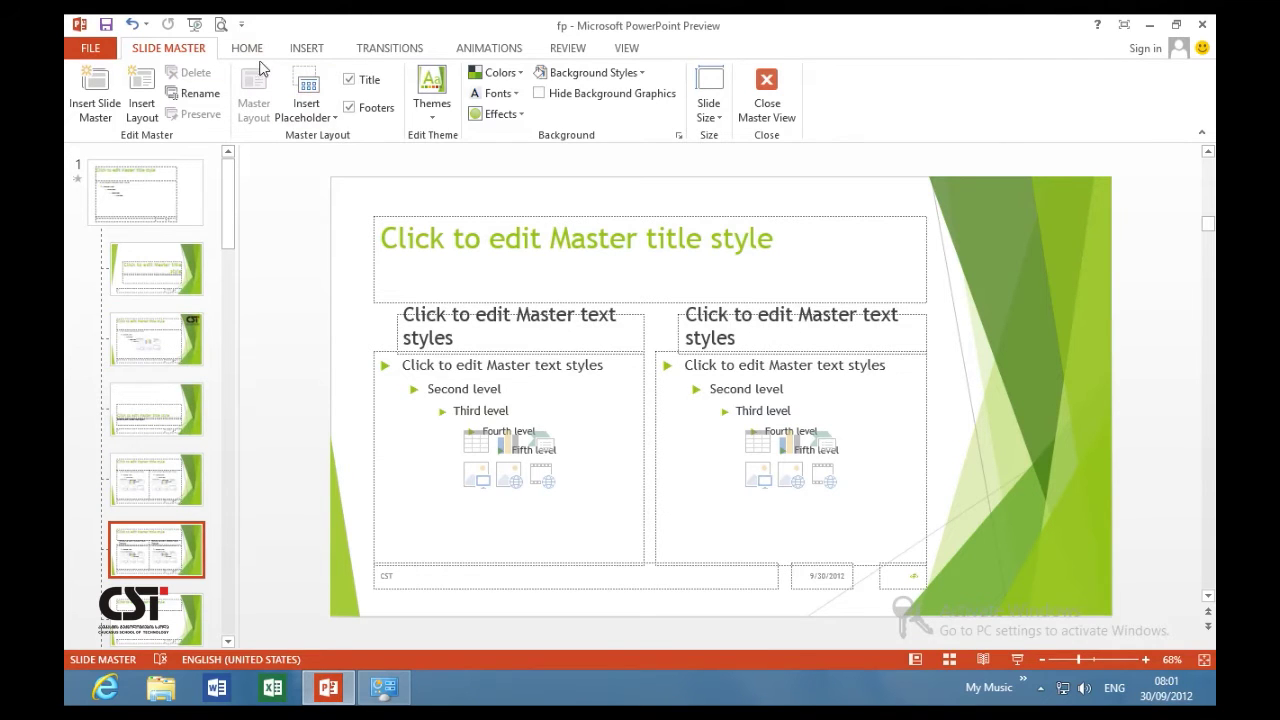
click(307, 50)
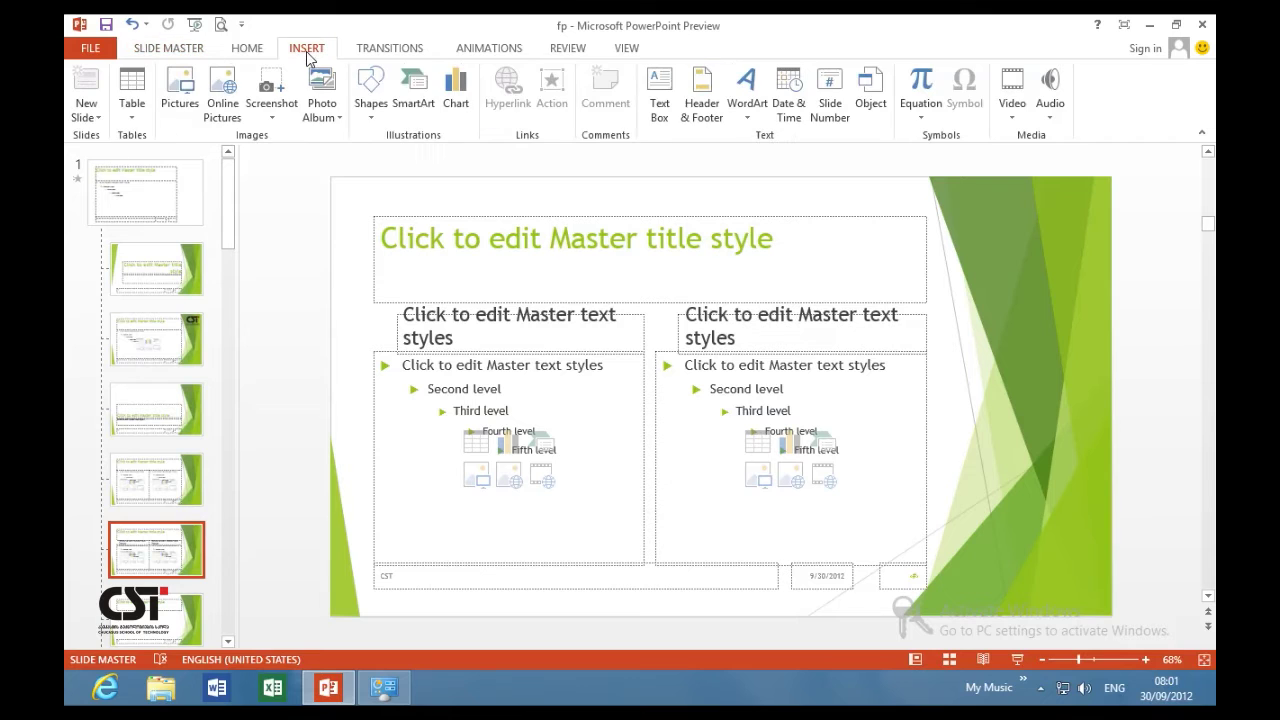
Draw a red-styled smiley face in the Comparison layout's bottom-right corner.
click(370, 100)
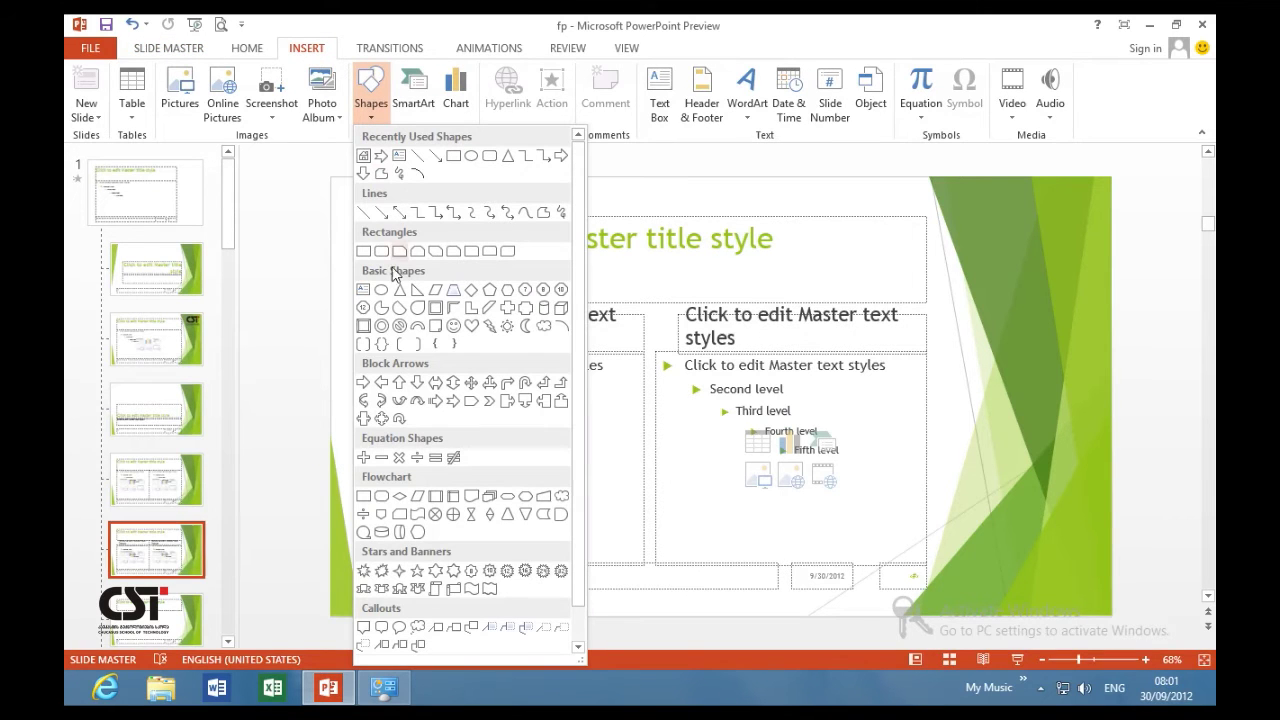
click(456, 327)
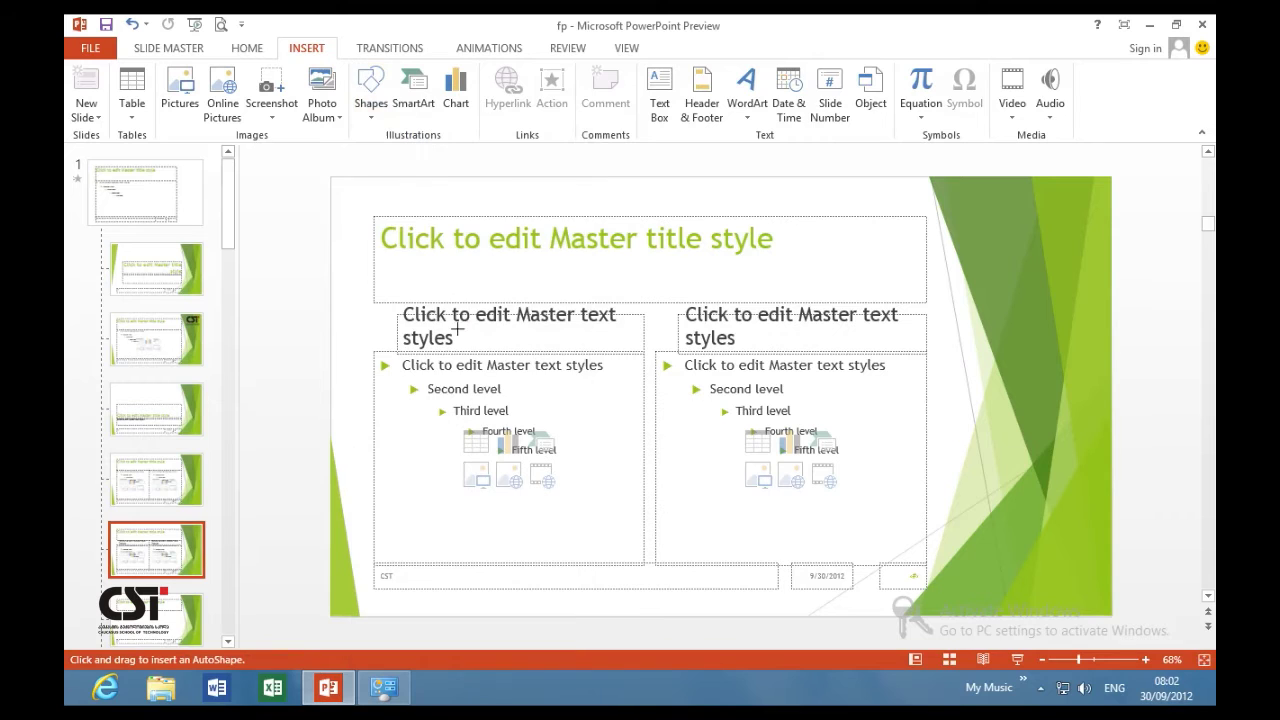
drag(976, 507, 1071, 597)
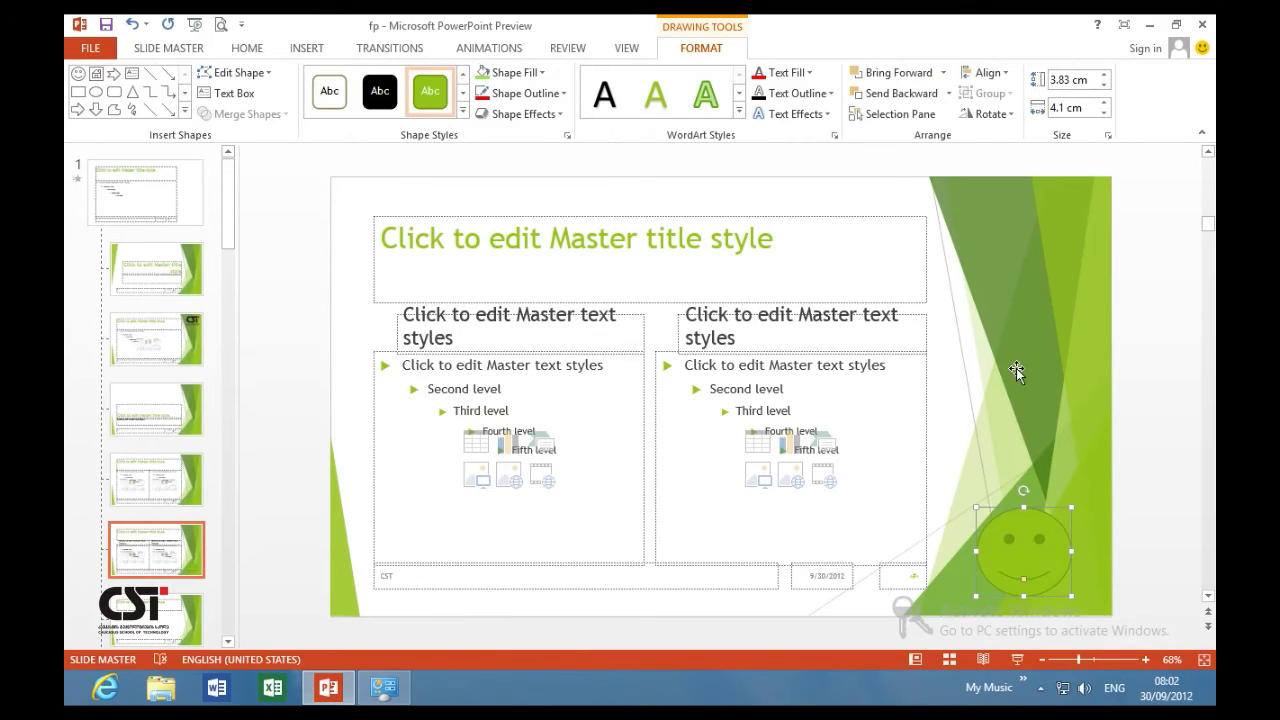
click(462, 113)
click(572, 146)
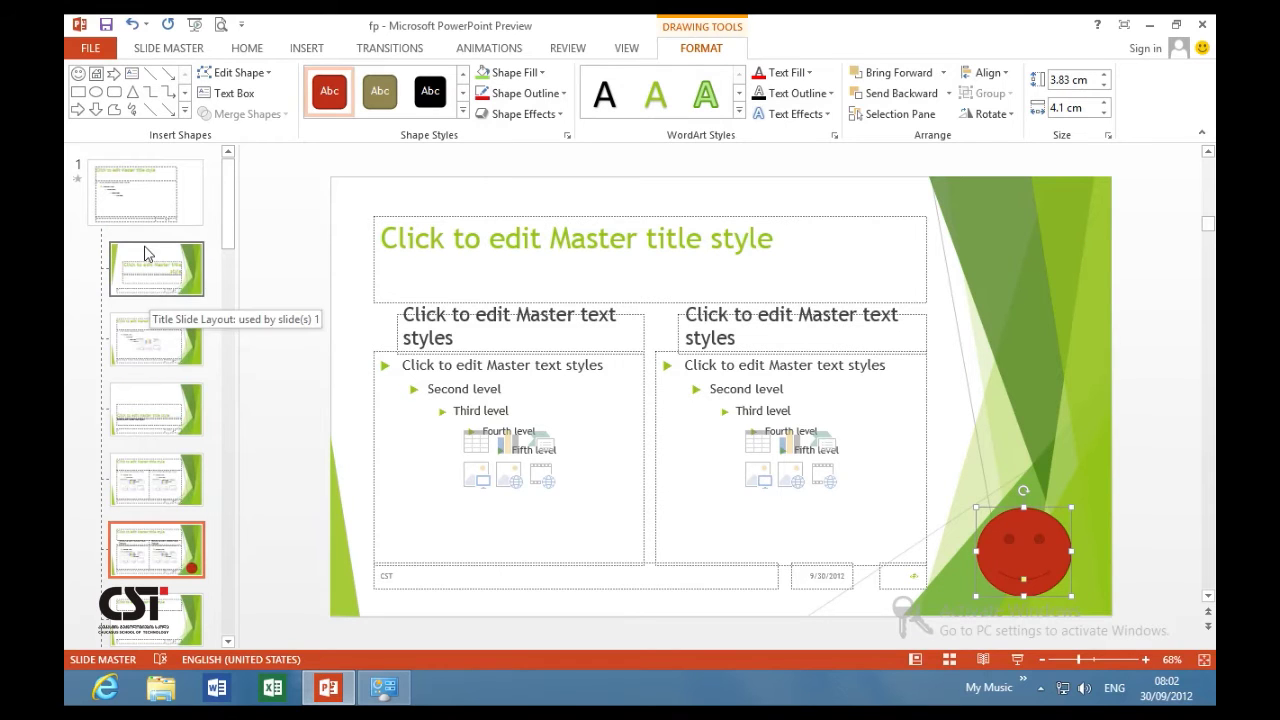
click(140, 228)
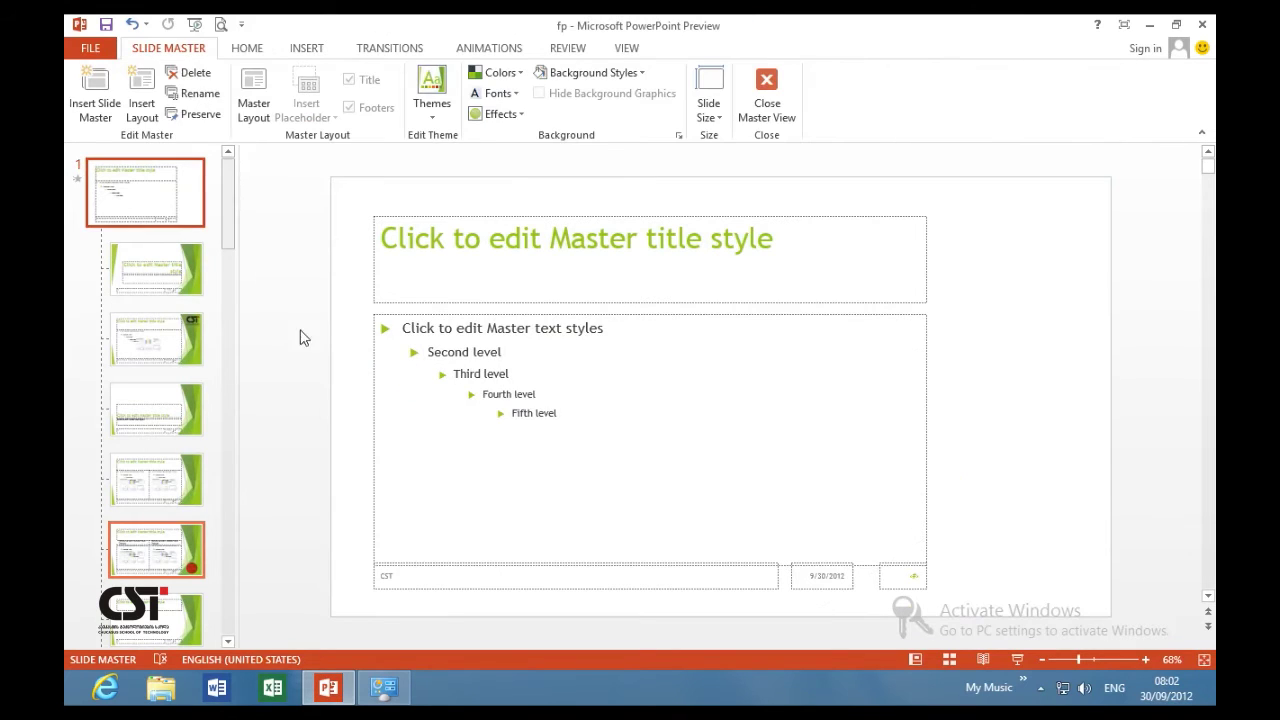
click(300, 50)
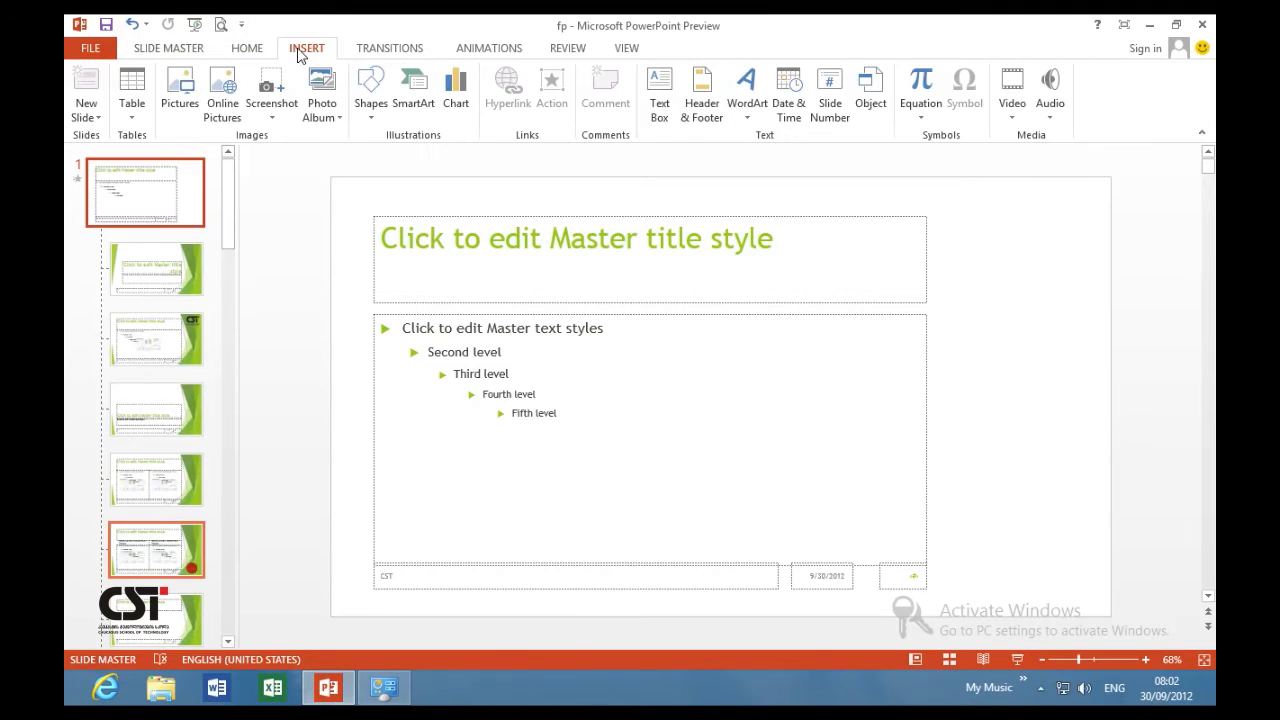
Draw a Home action button at the master's bottom-left, hyperlinked to the First Slide.
click(374, 118)
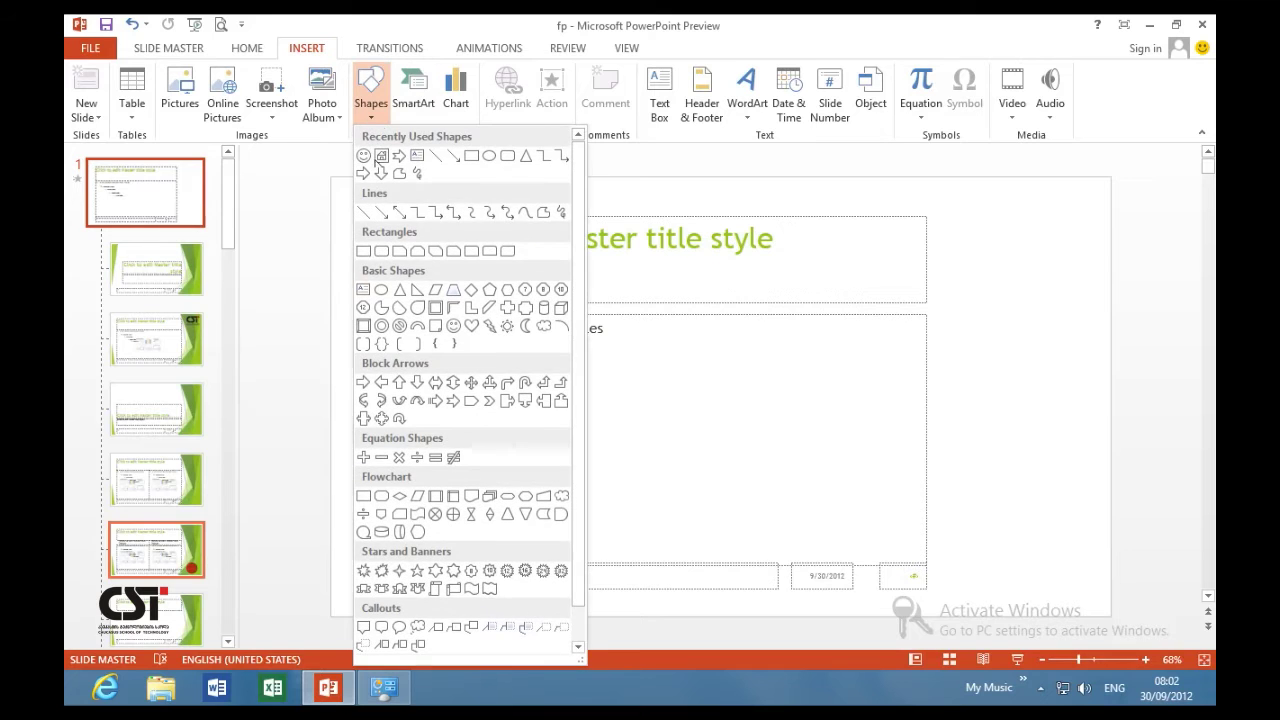
scroll(416, 570, down, 1)
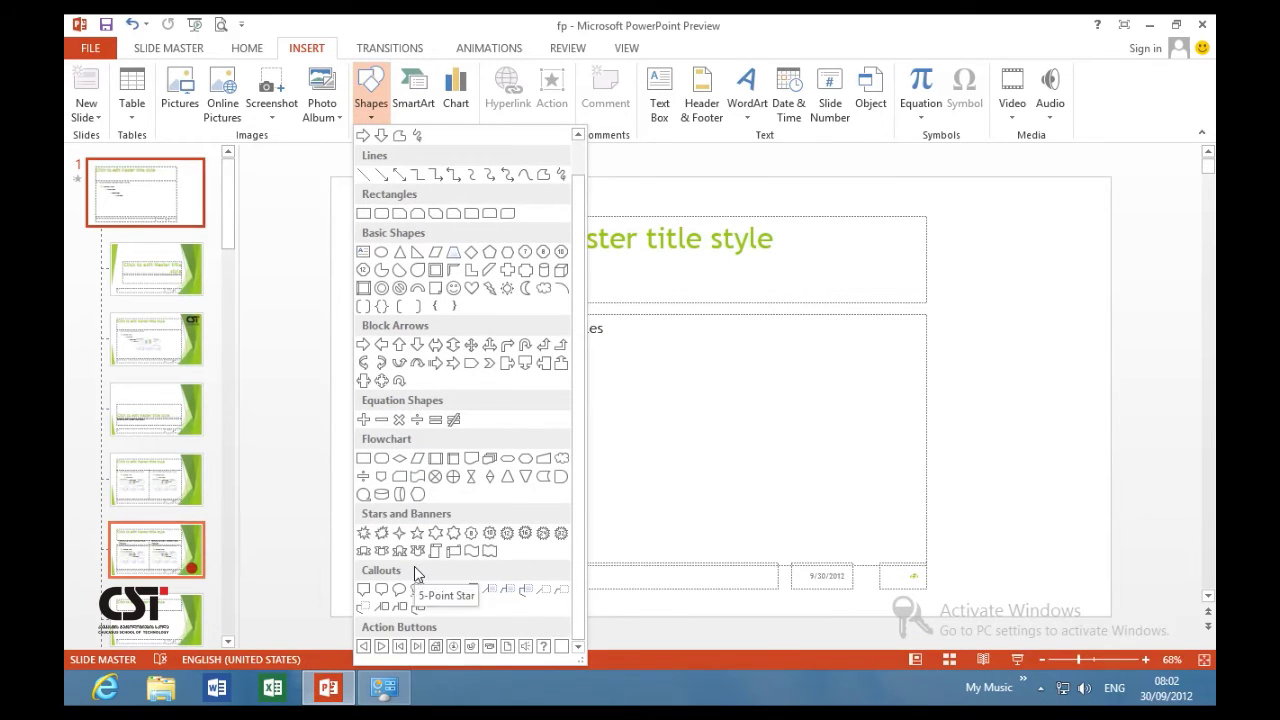
click(434, 646)
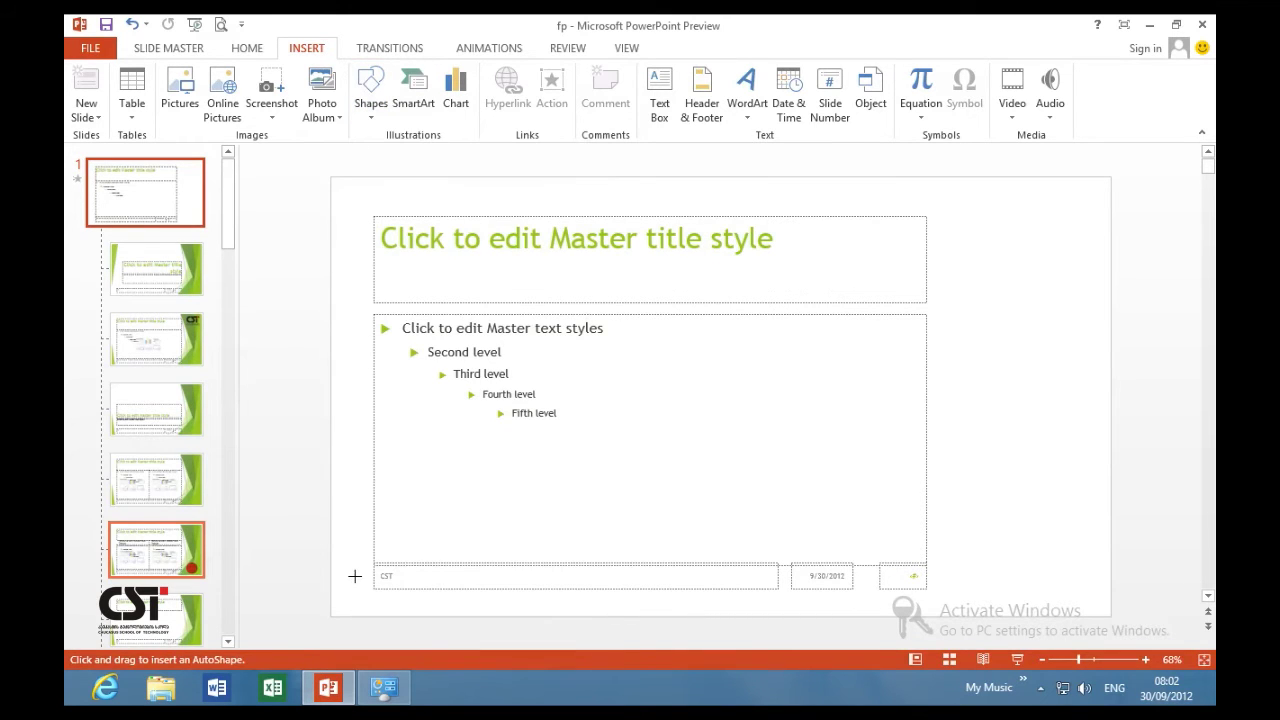
drag(350, 568, 394, 614)
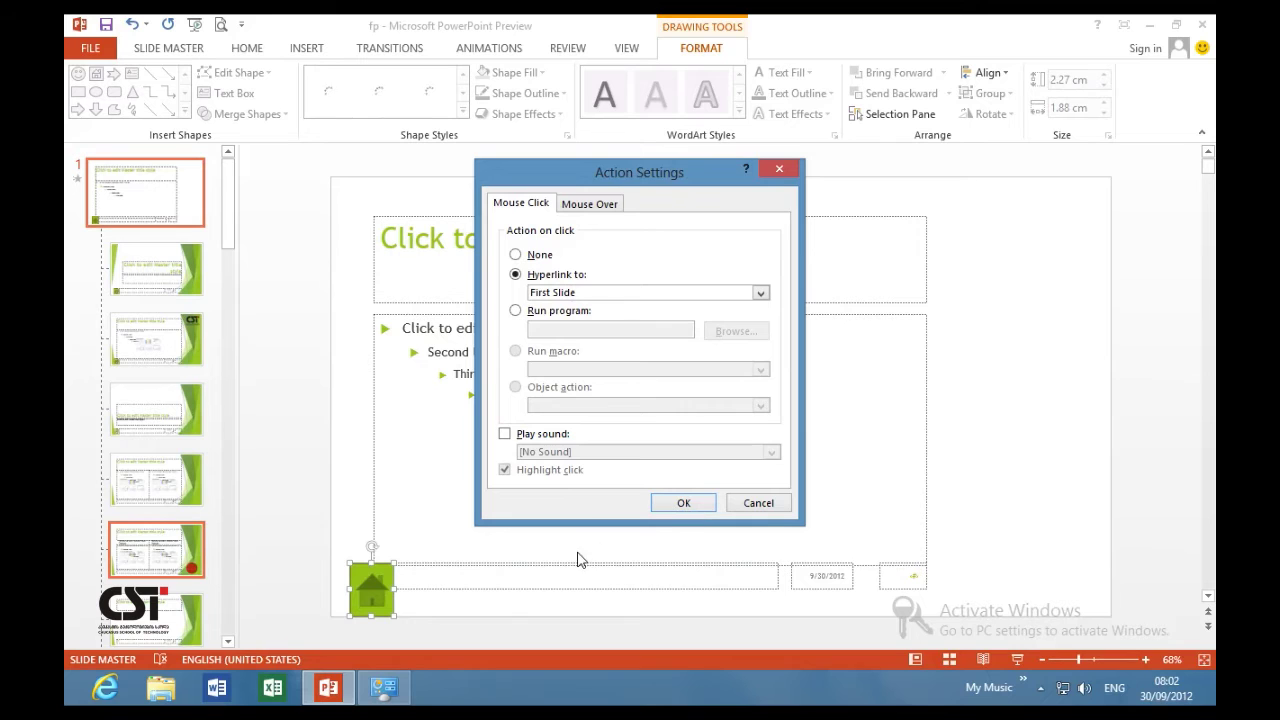
click(683, 501)
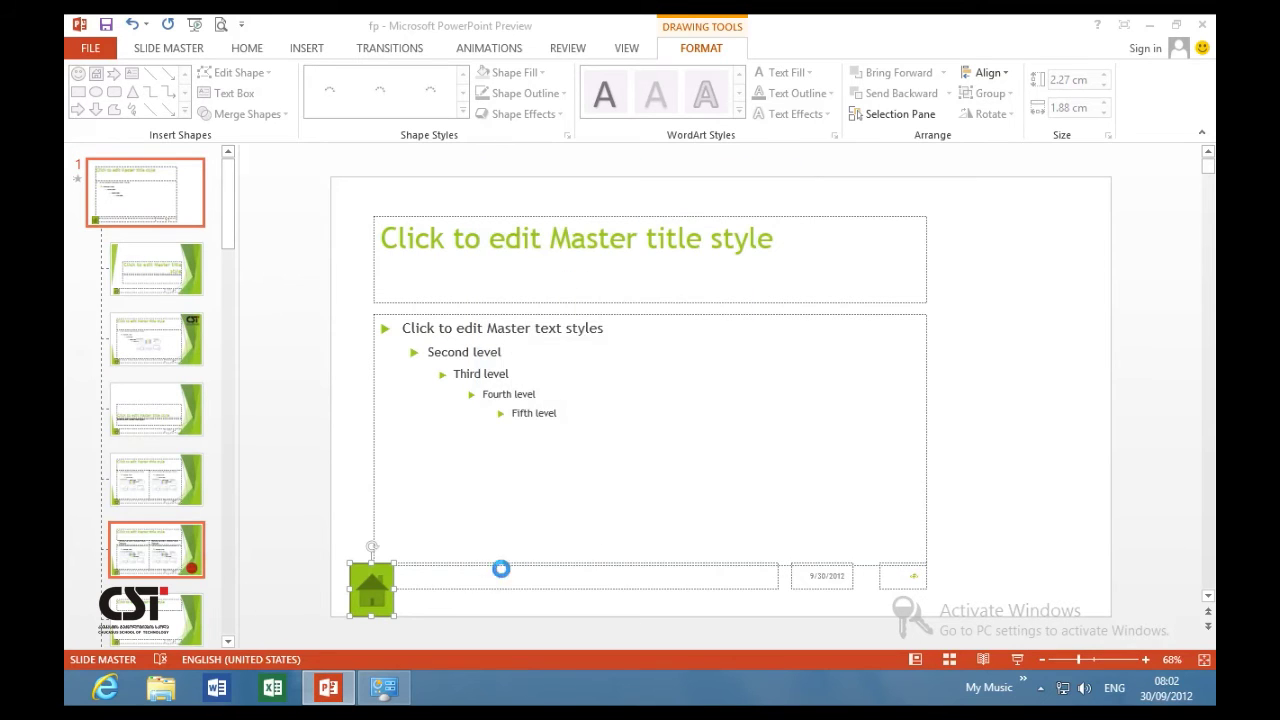
key(Escape)
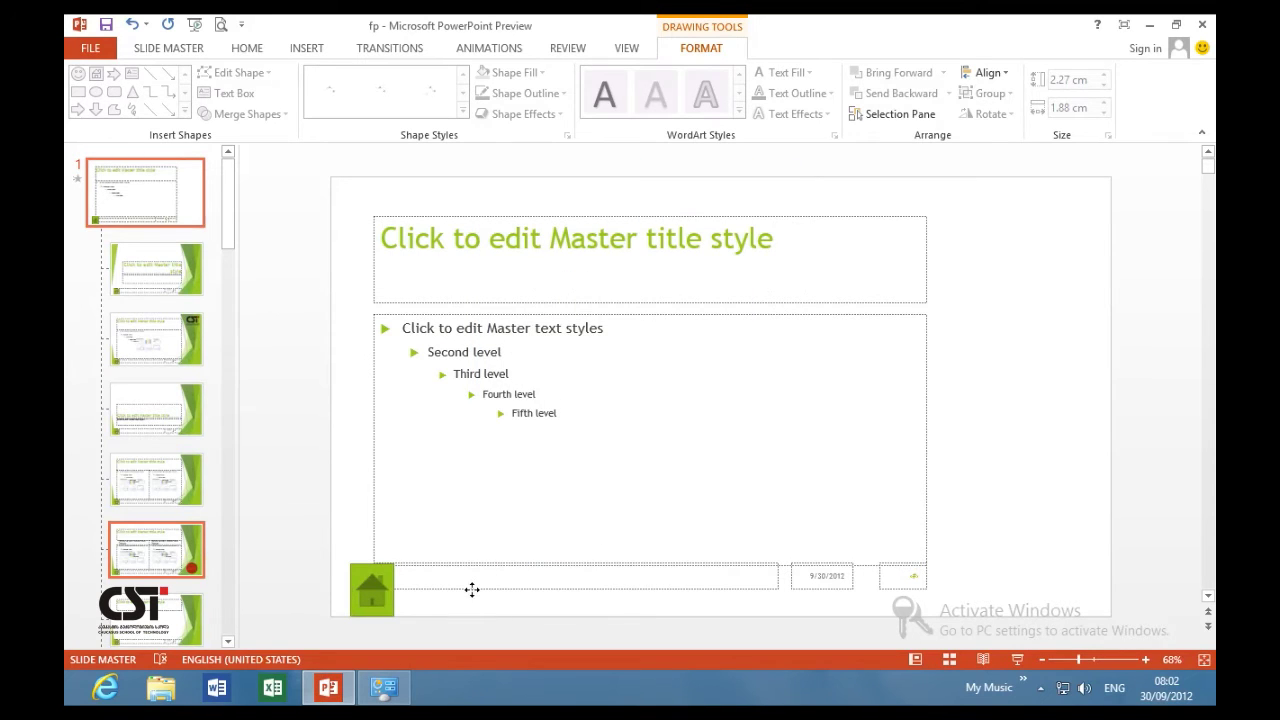
Narrow the CST footer box to 8.19 cm and move it to the bottom centre.
click(472, 590)
drag(471, 591, 549, 589)
text(CST)
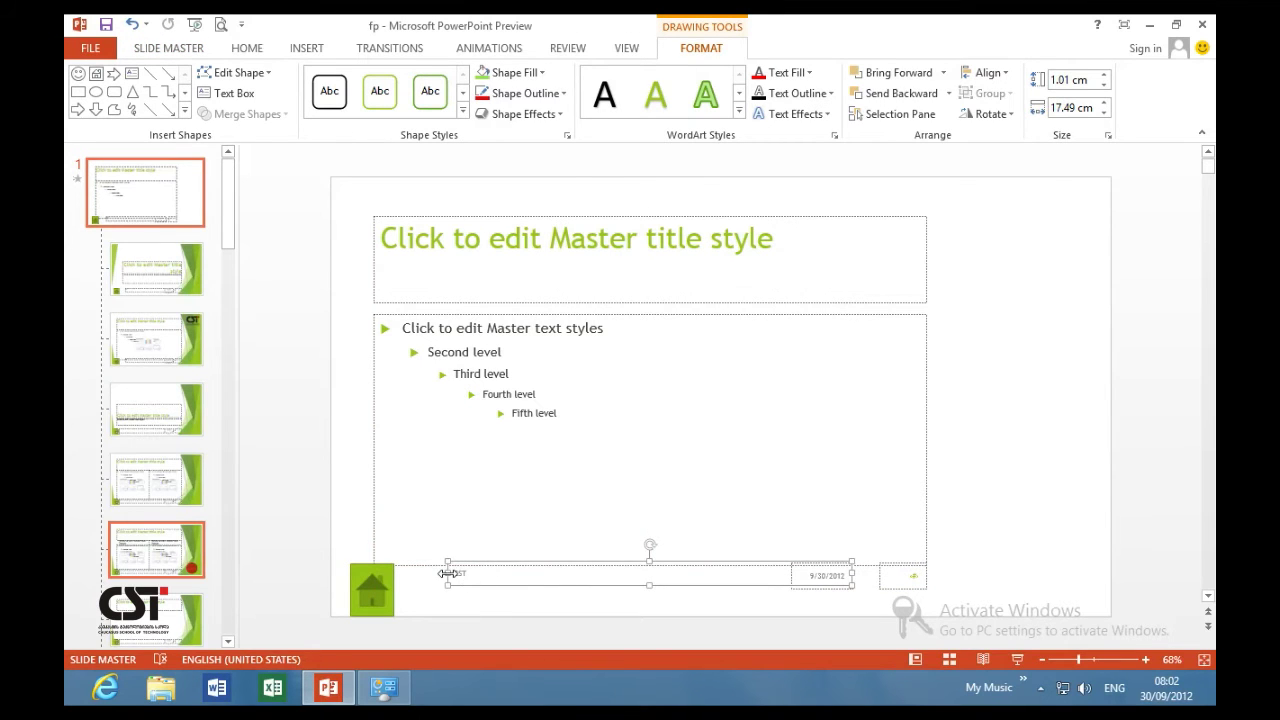
drag(448, 573, 661, 573)
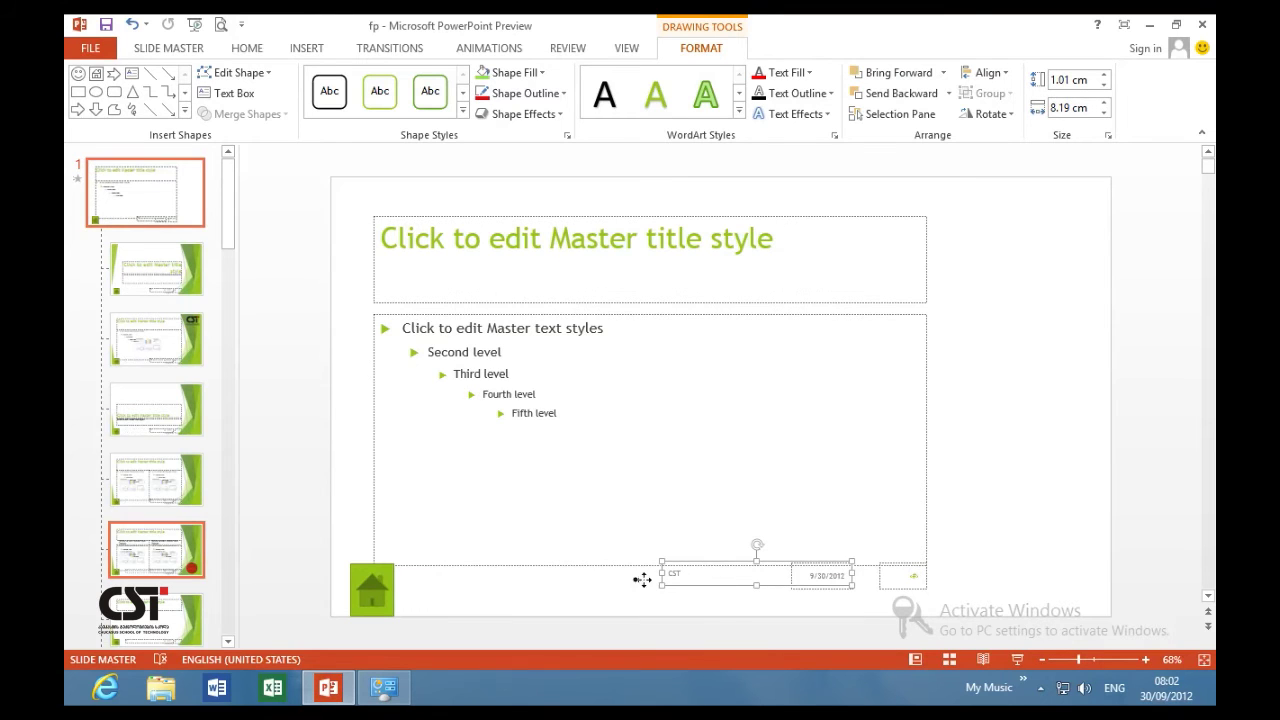
drag(712, 567, 591, 585)
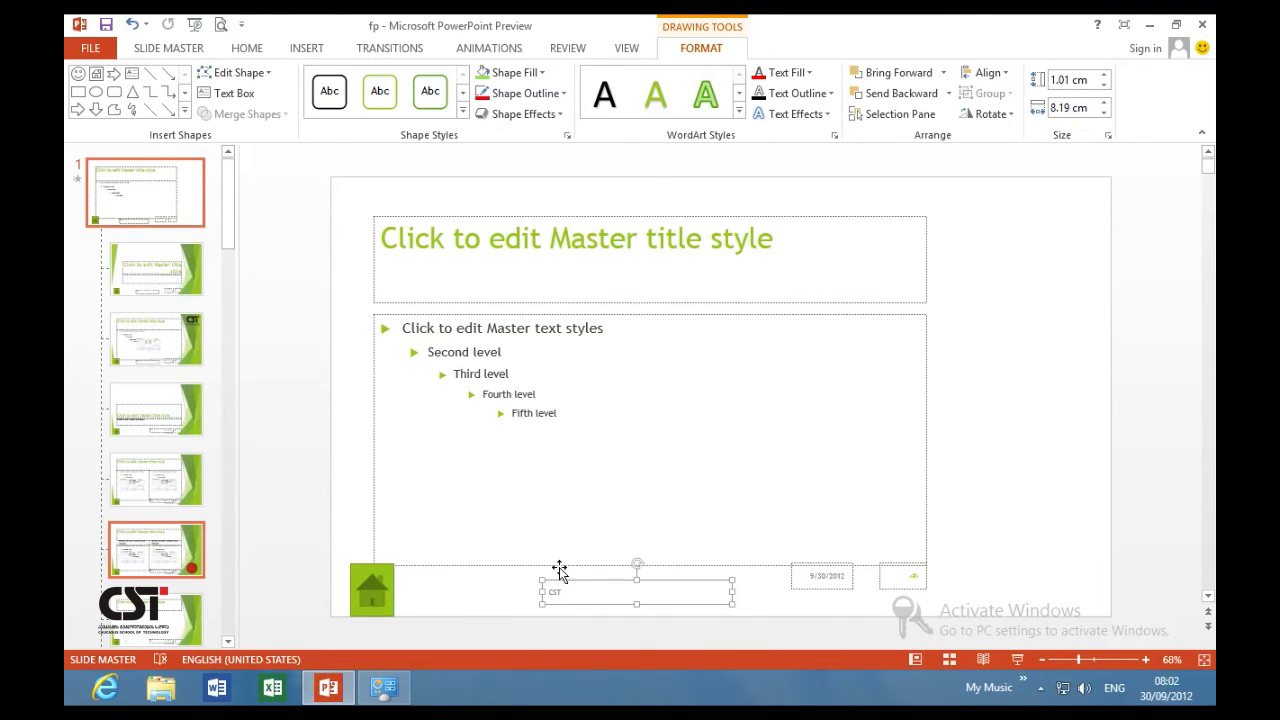
Enlarge the CST footer text to 36 pt and centre it.
click(252, 50)
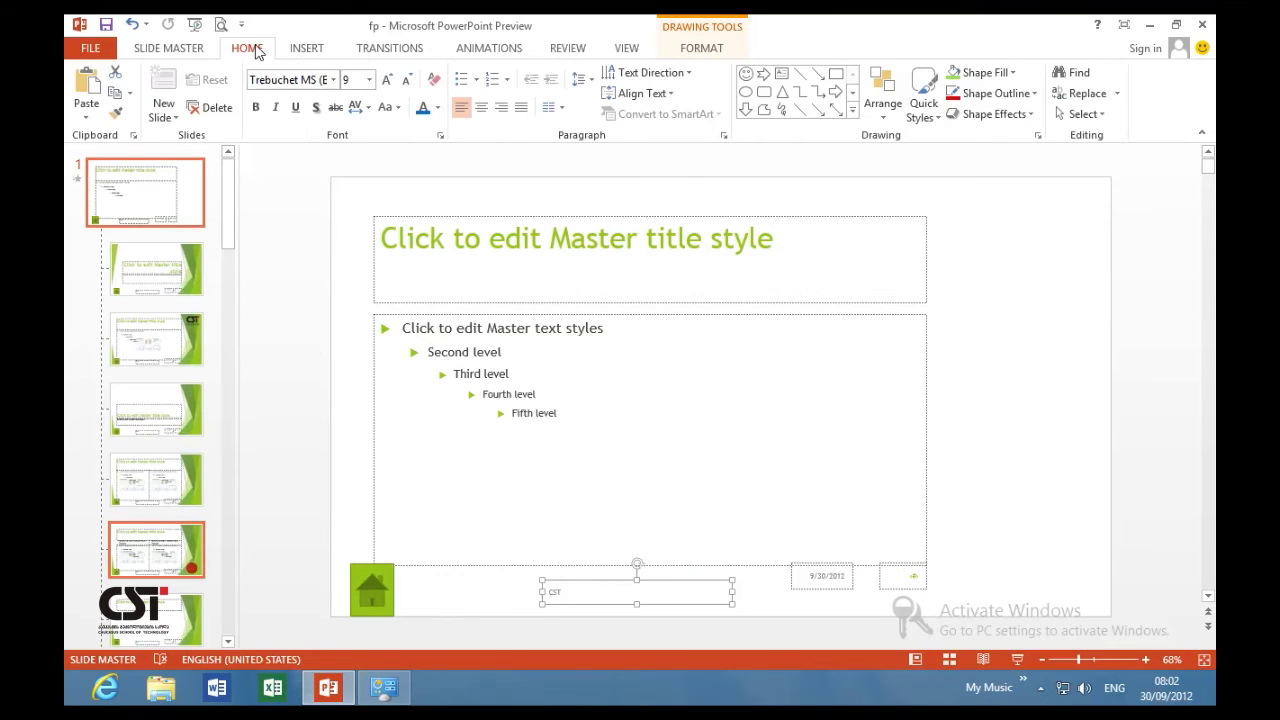
click(387, 79)
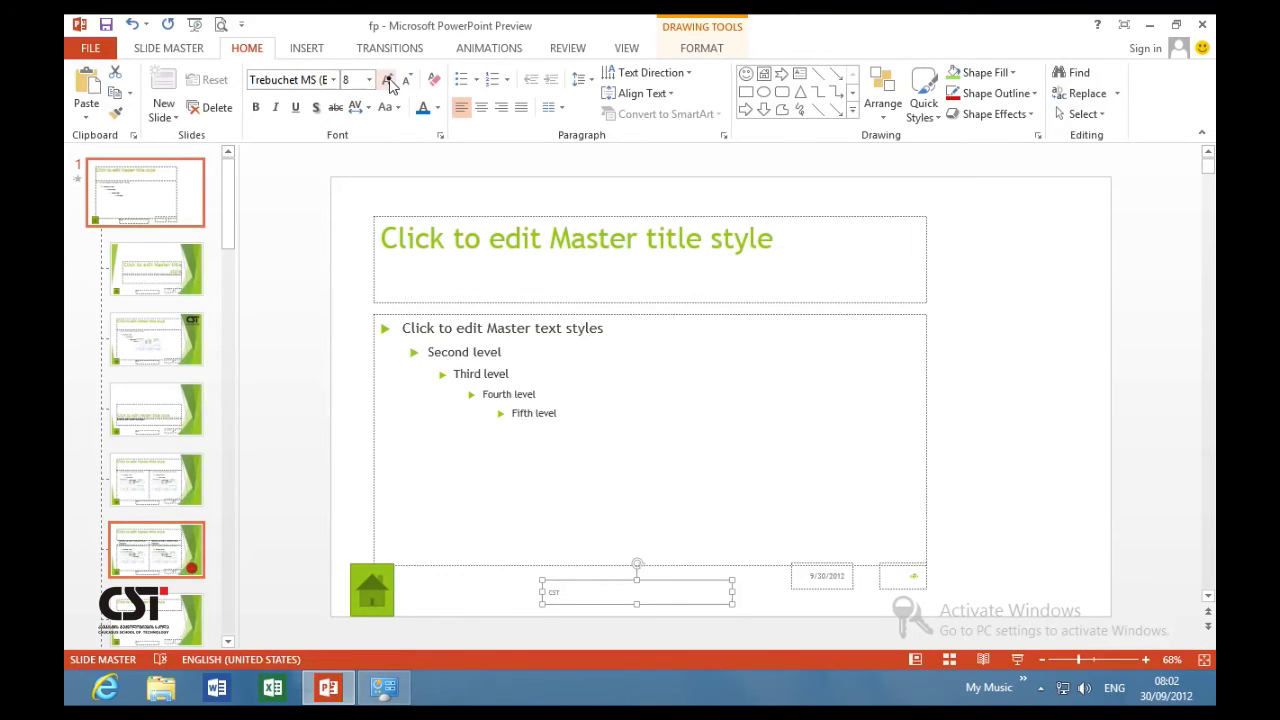
click(387, 79)
click(387, 79)
click(387, 79)
click(387, 79)
click(387, 79)
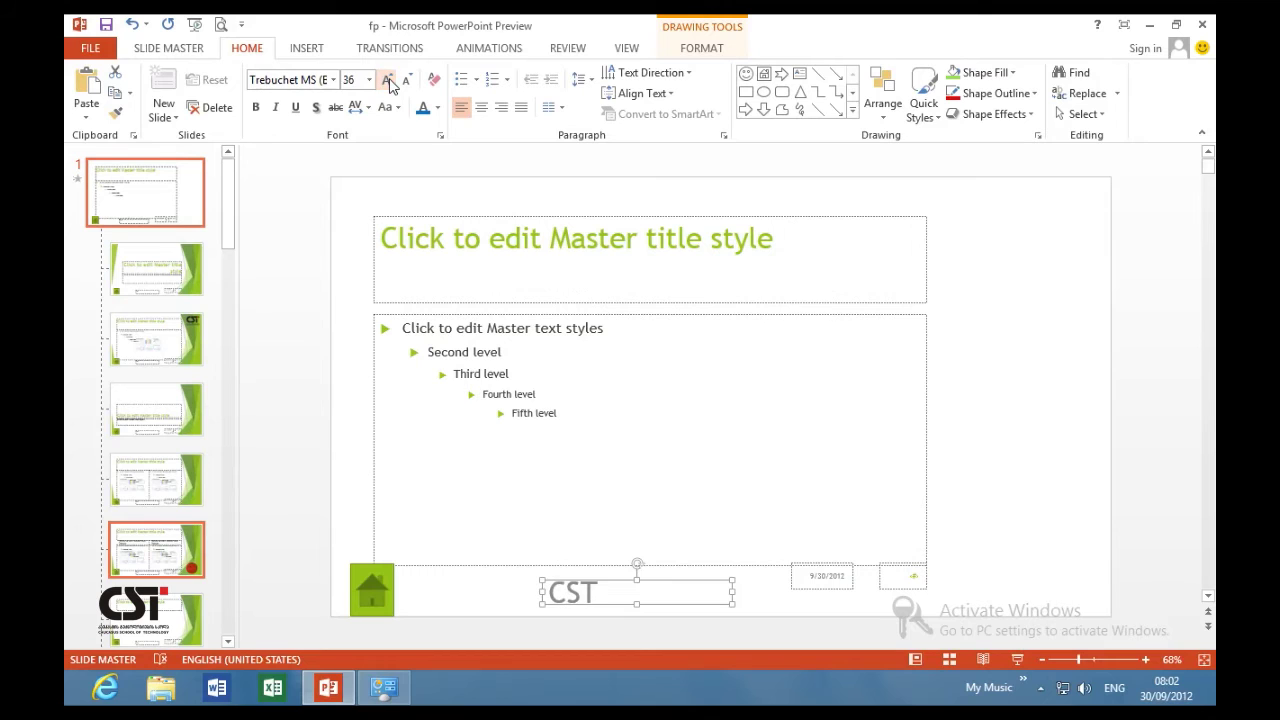
click(482, 108)
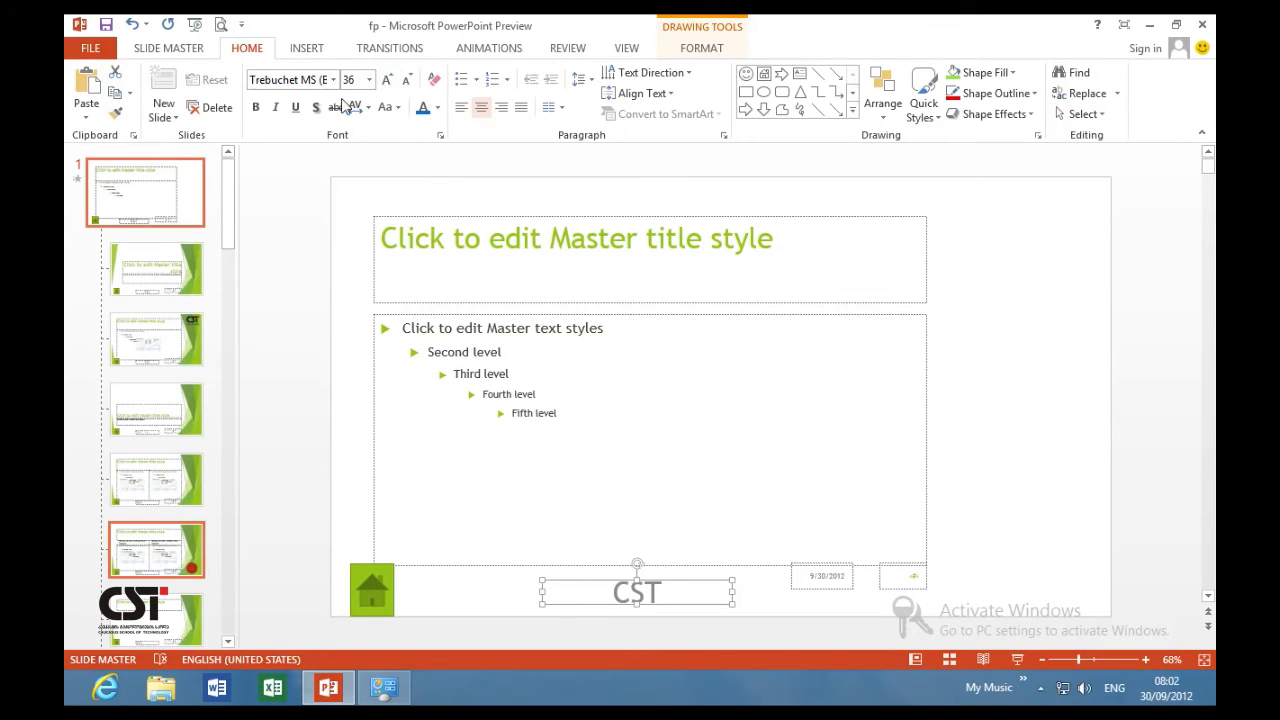
click(168, 48)
Close Master View and check slides 1, 2, 3 and 6 for the Home button and footer.
click(767, 103)
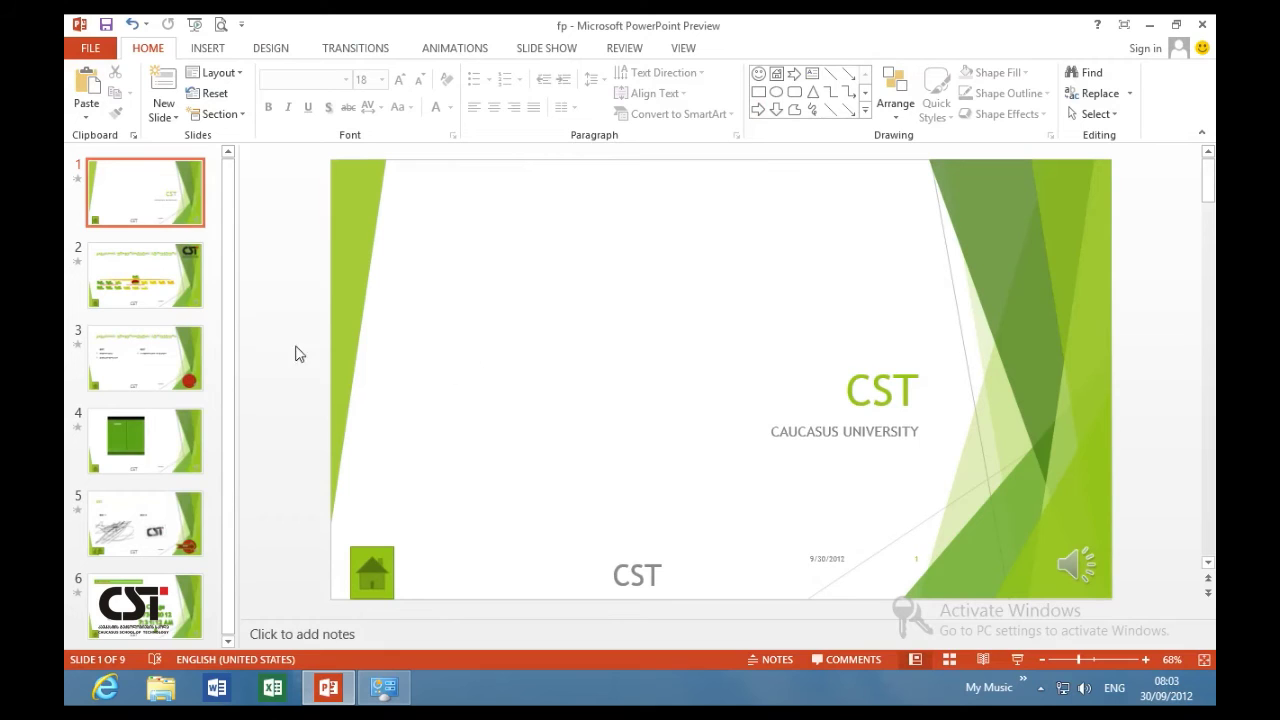
click(150, 280)
click(160, 362)
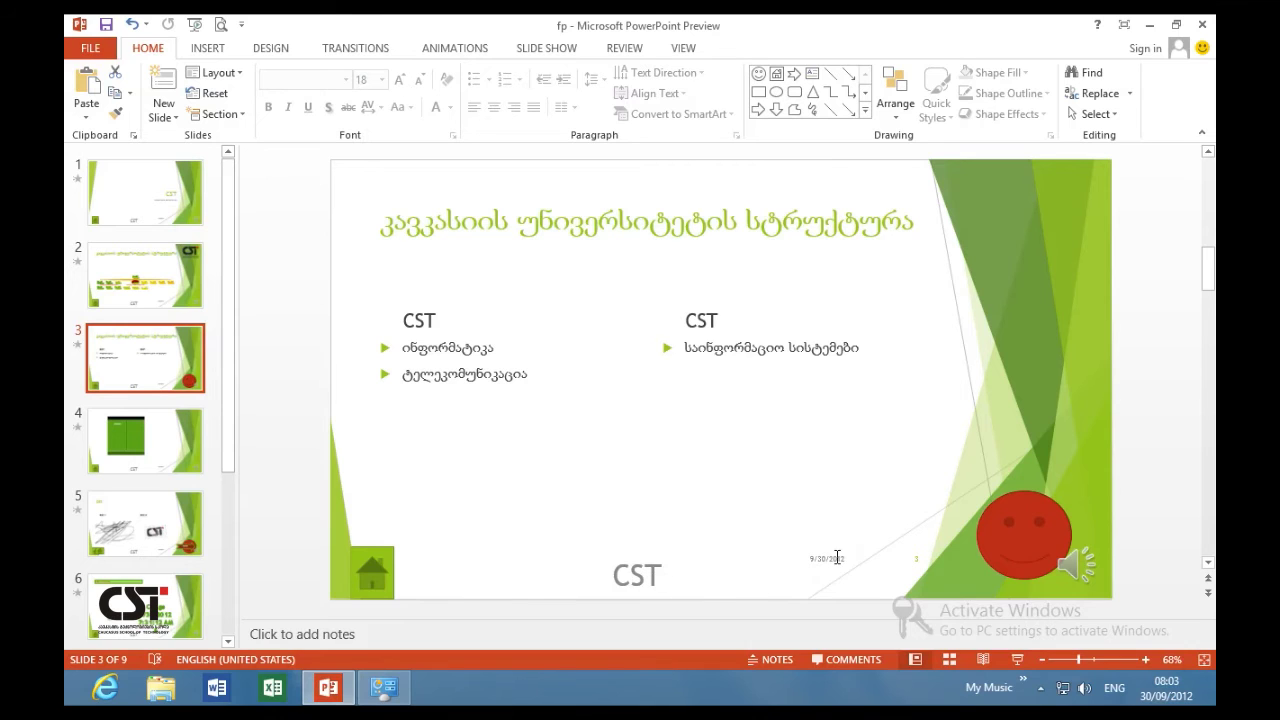
click(155, 195)
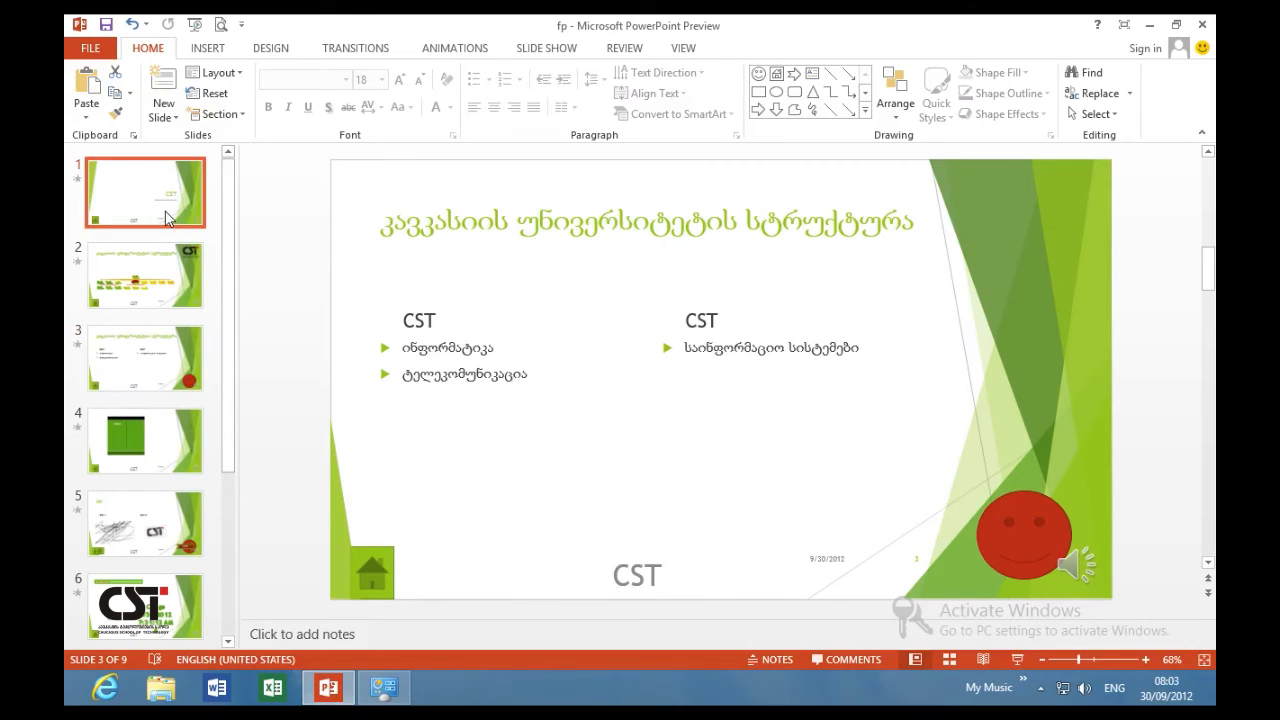
click(160, 272)
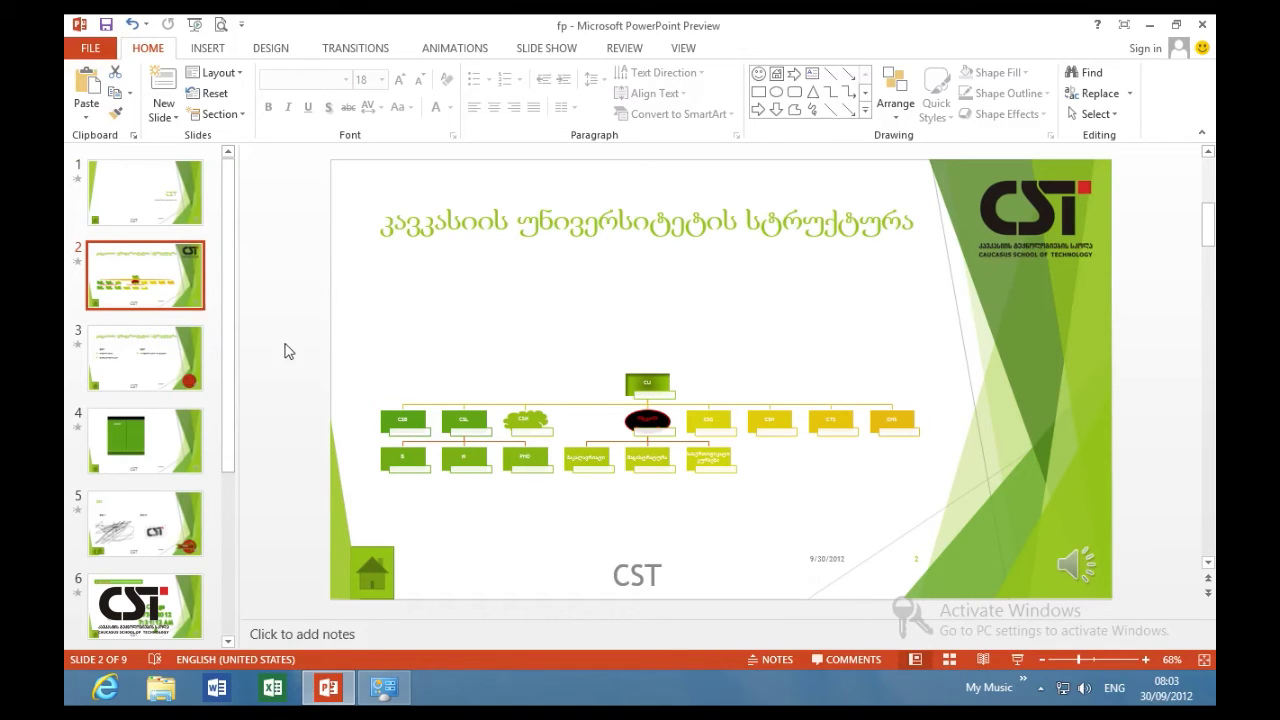
click(176, 390)
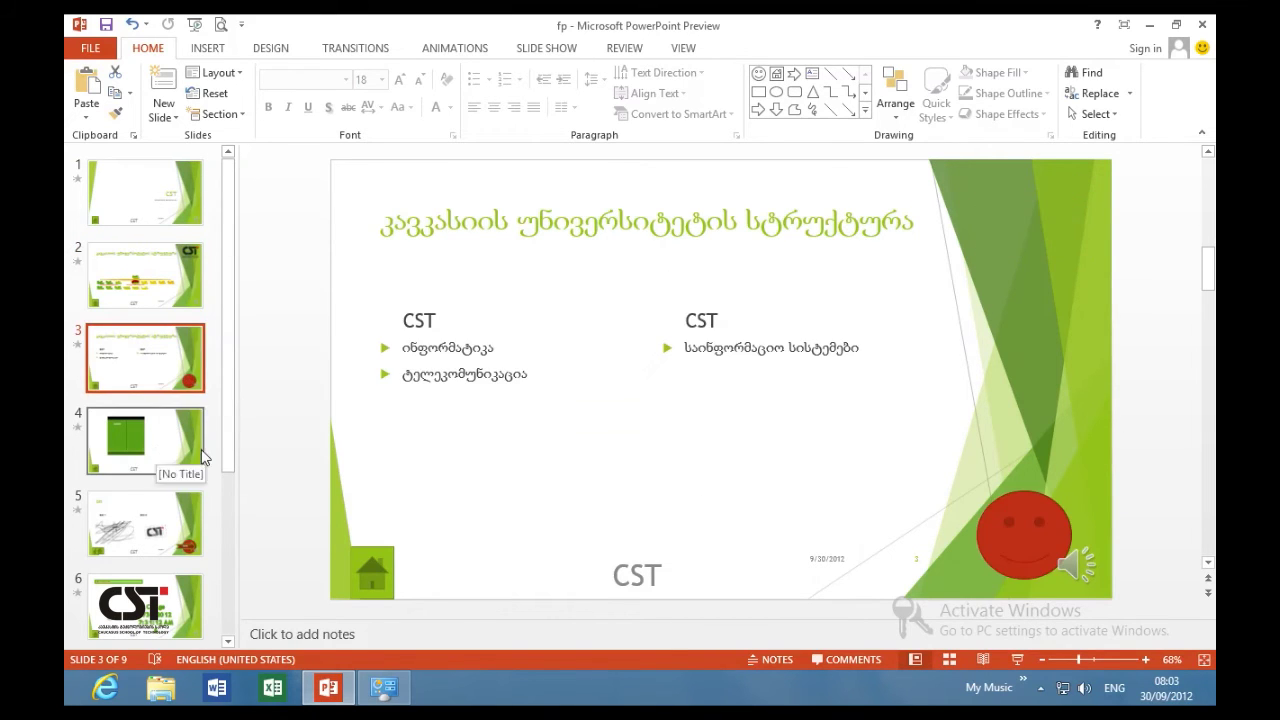
click(190, 590)
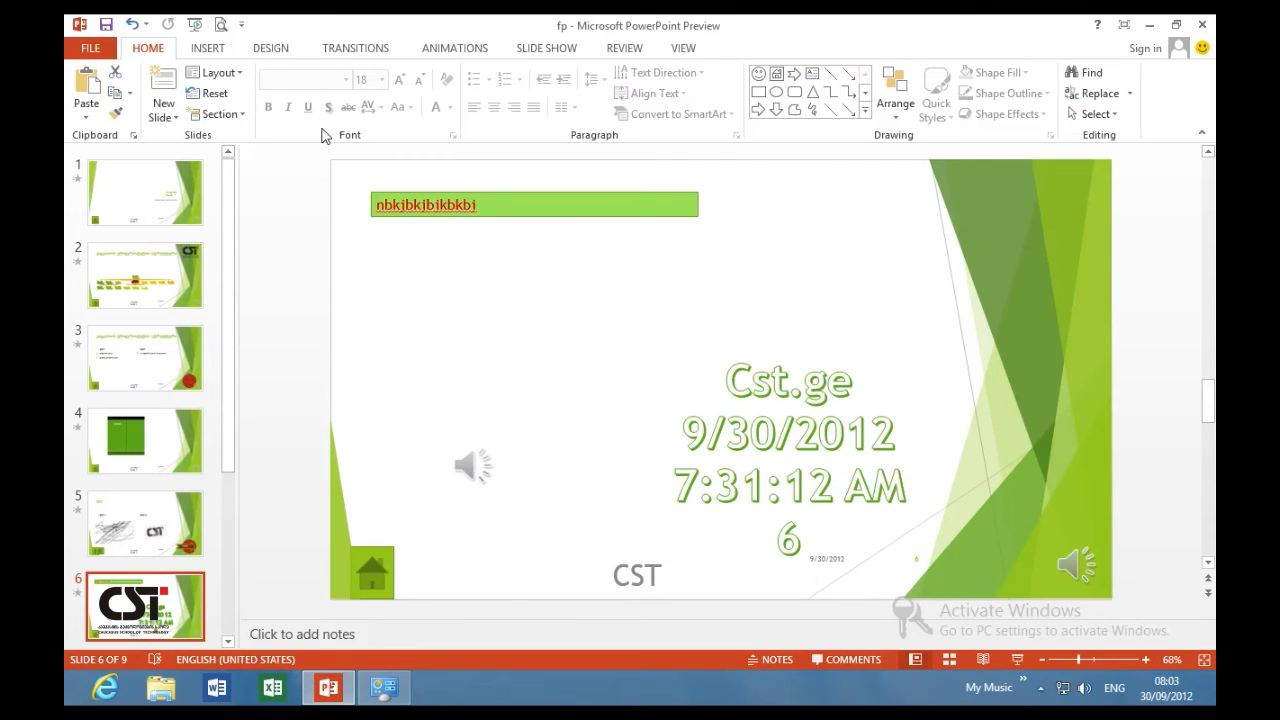
Apply the Title and Content layout to slide 6 and review the result.
click(233, 74)
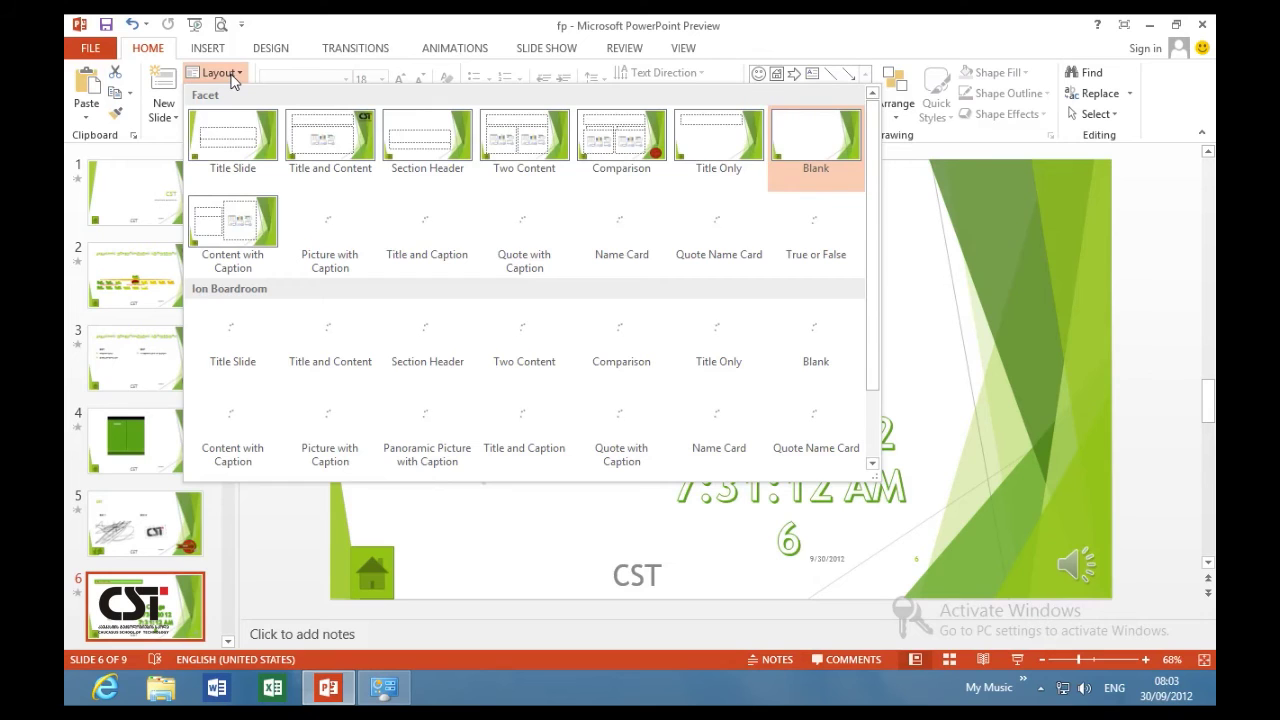
click(364, 148)
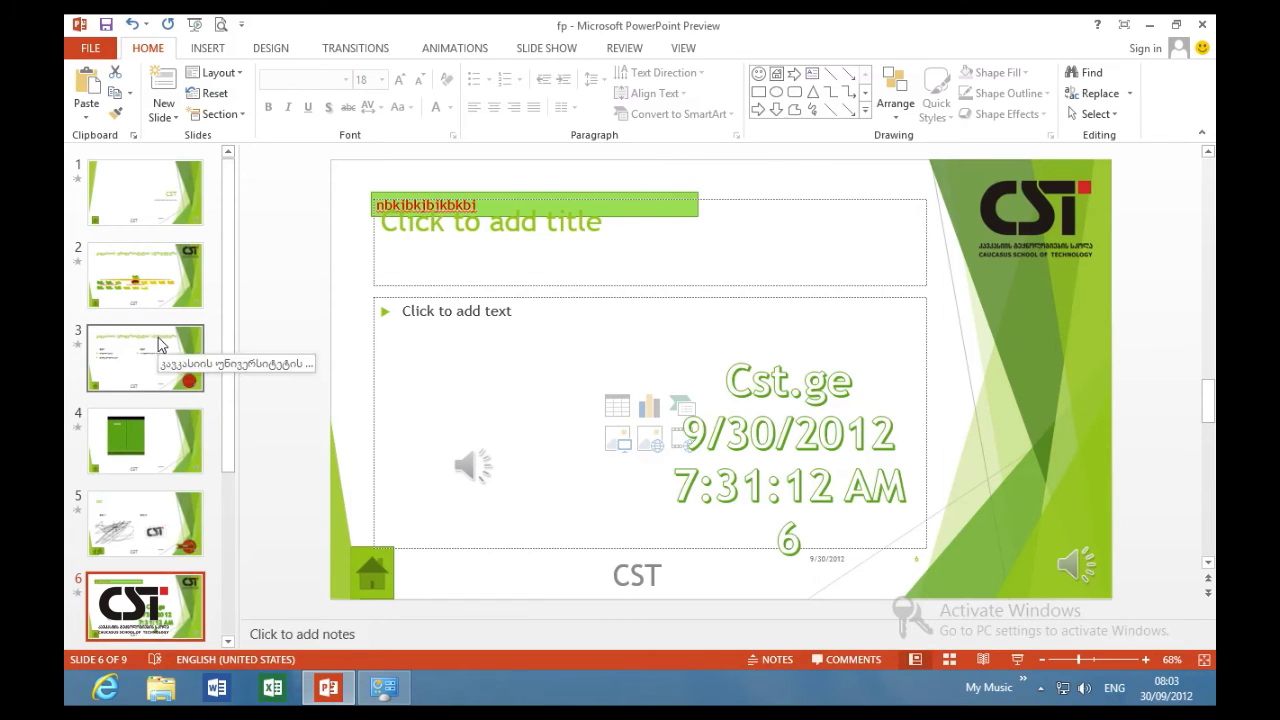
scroll(158, 344, down, 1)
scroll(158, 344, down, 1)
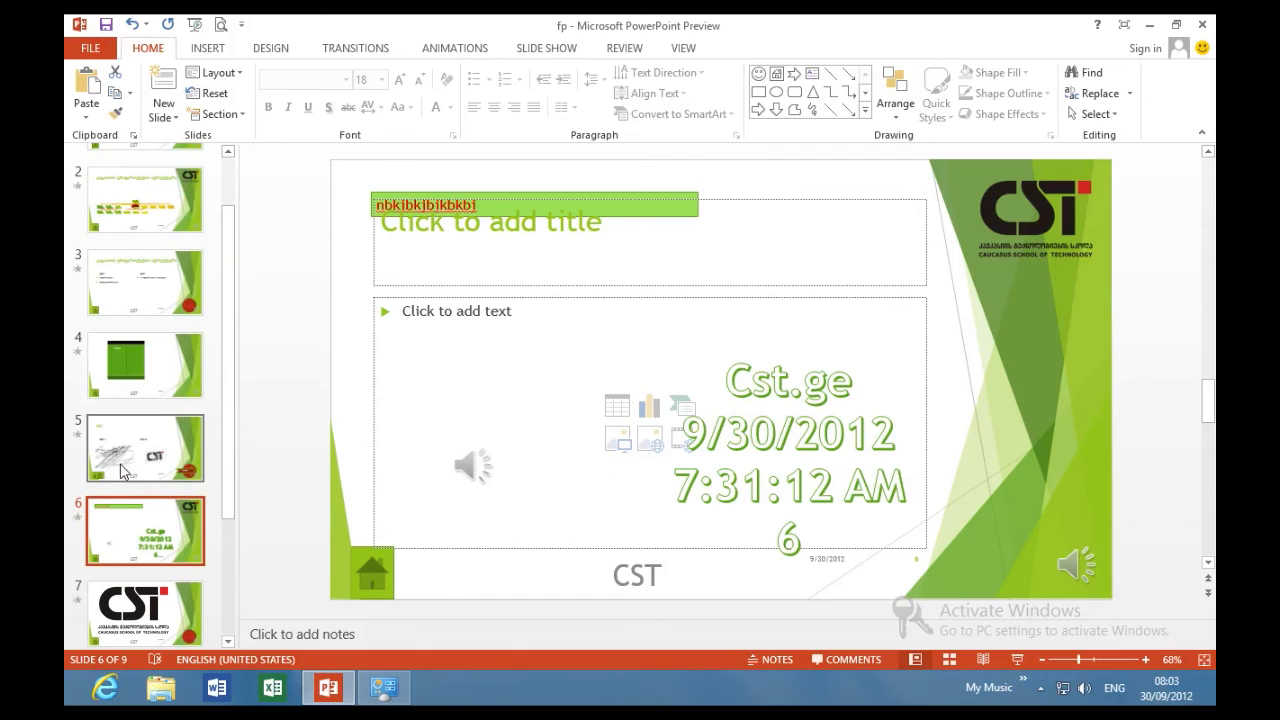
scroll(120, 470, down, 3)
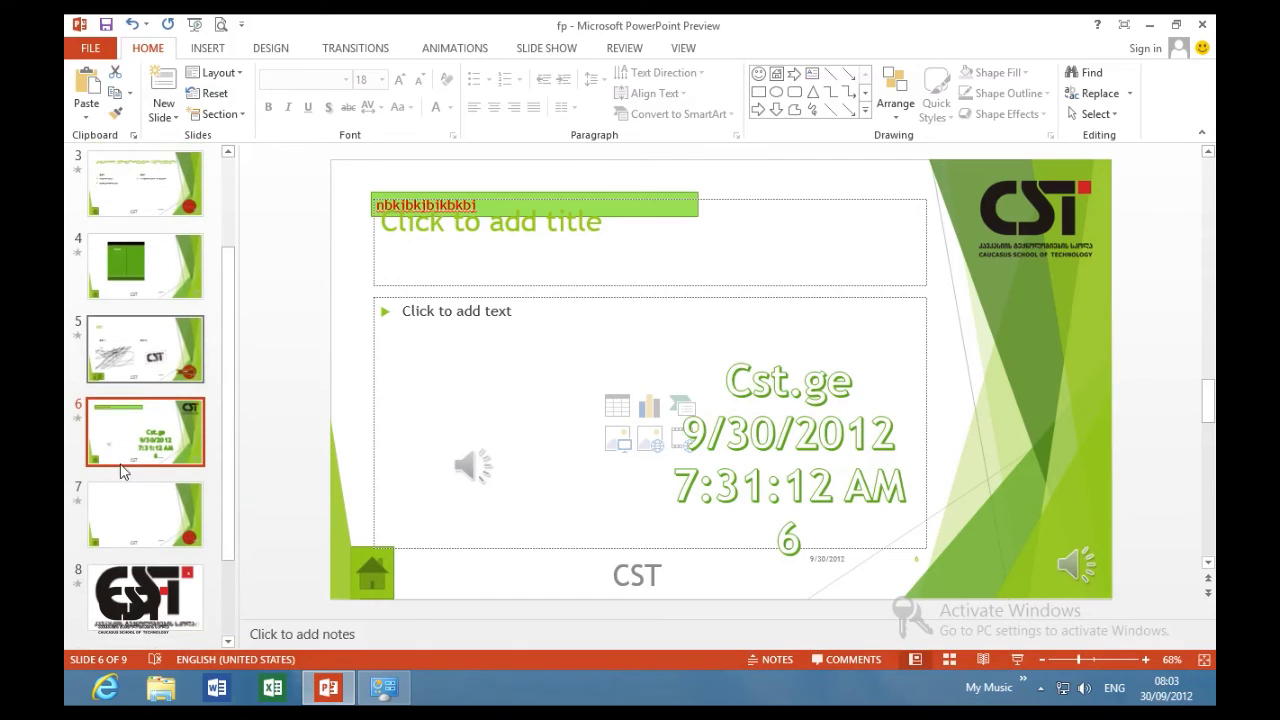
click(218, 72)
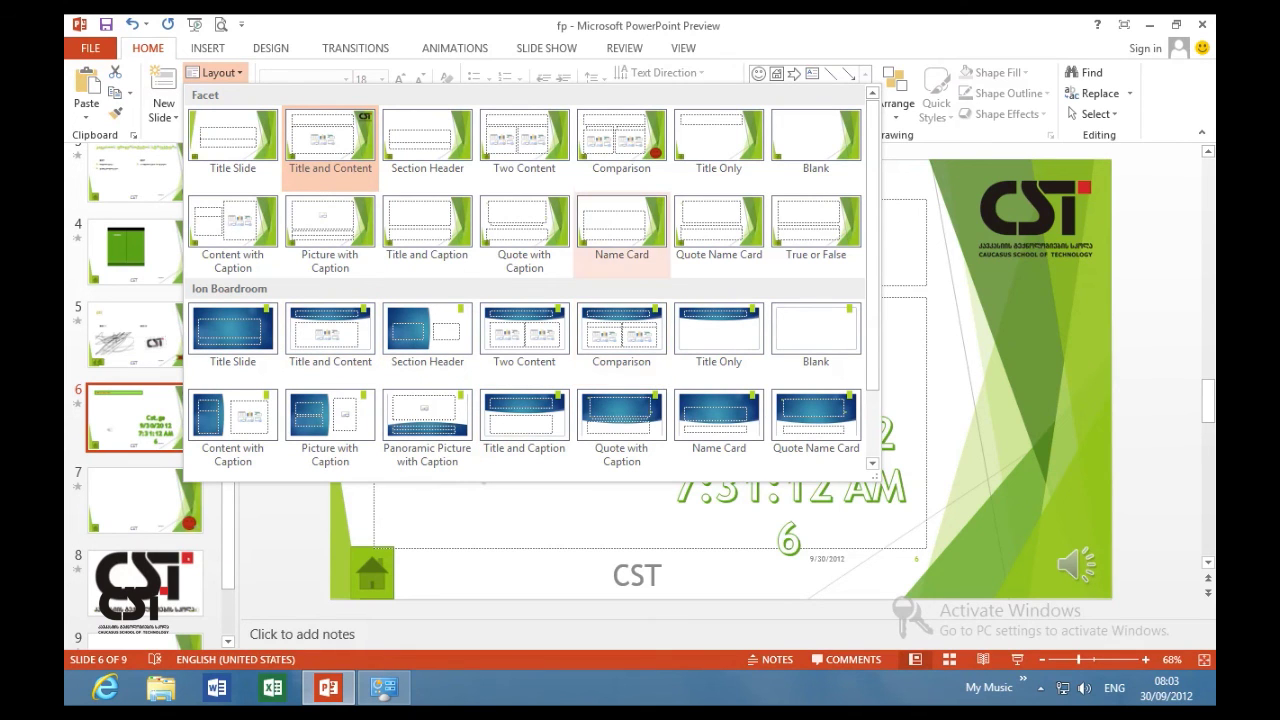
click(760, 30)
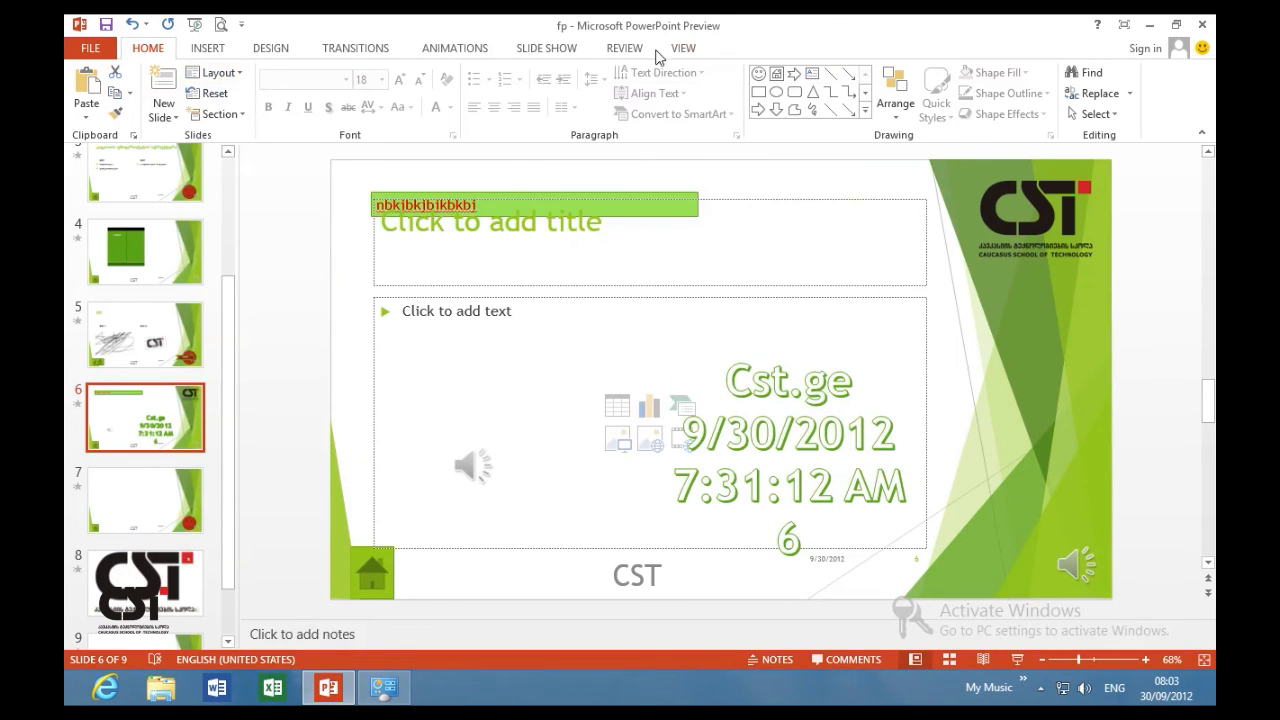